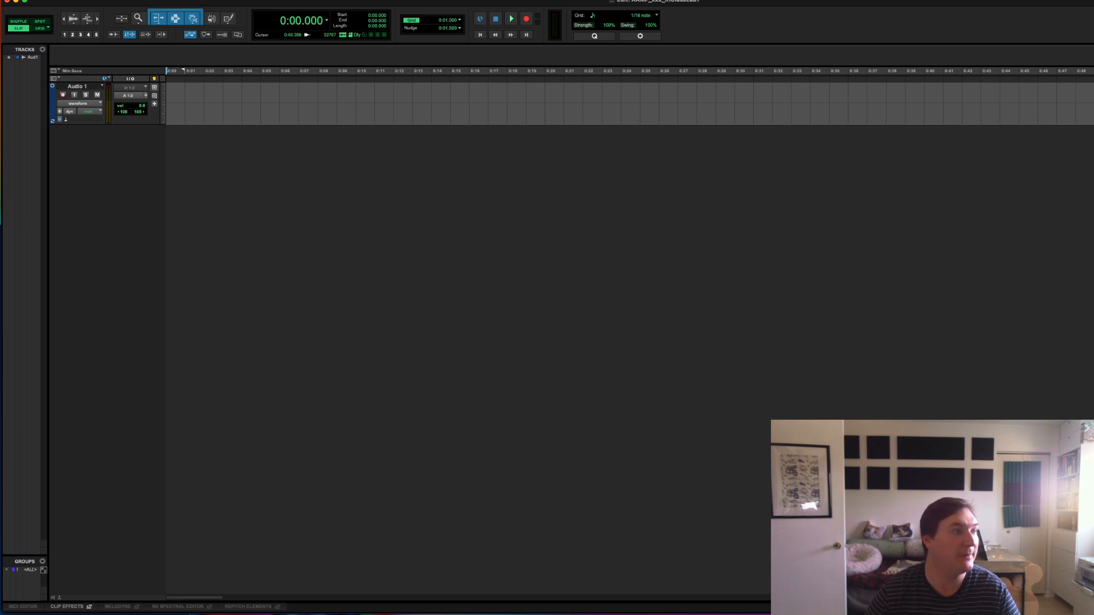
- Start saving the session under a new name, replacing the xxx placeholder in AAMP_xxx_InClassLab1 with AK
left_click(63, 0)
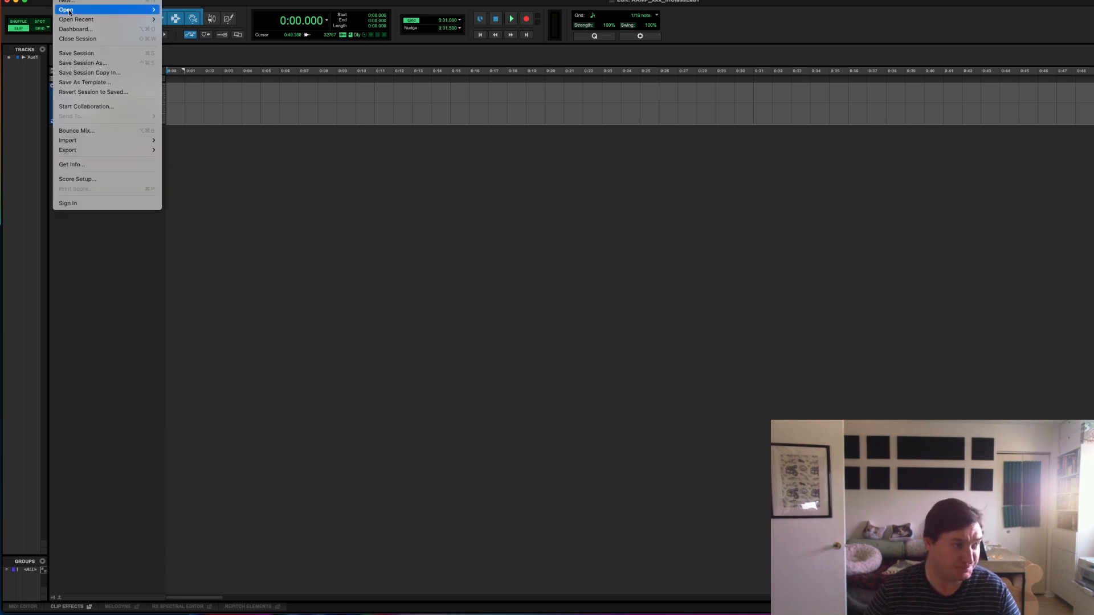
left_click(114, 64)
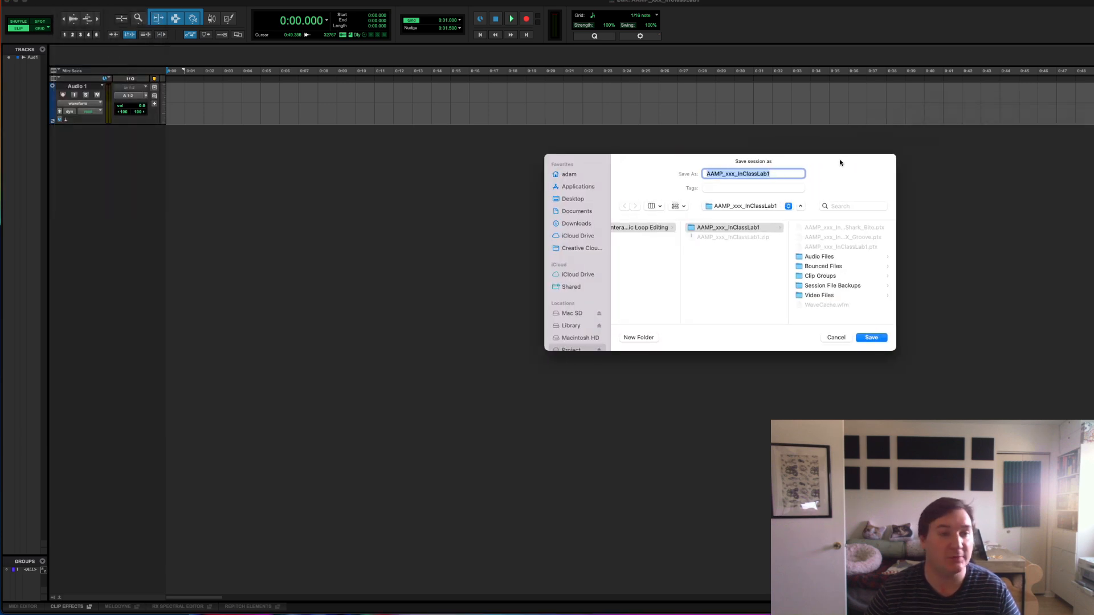
left_click(749, 229)
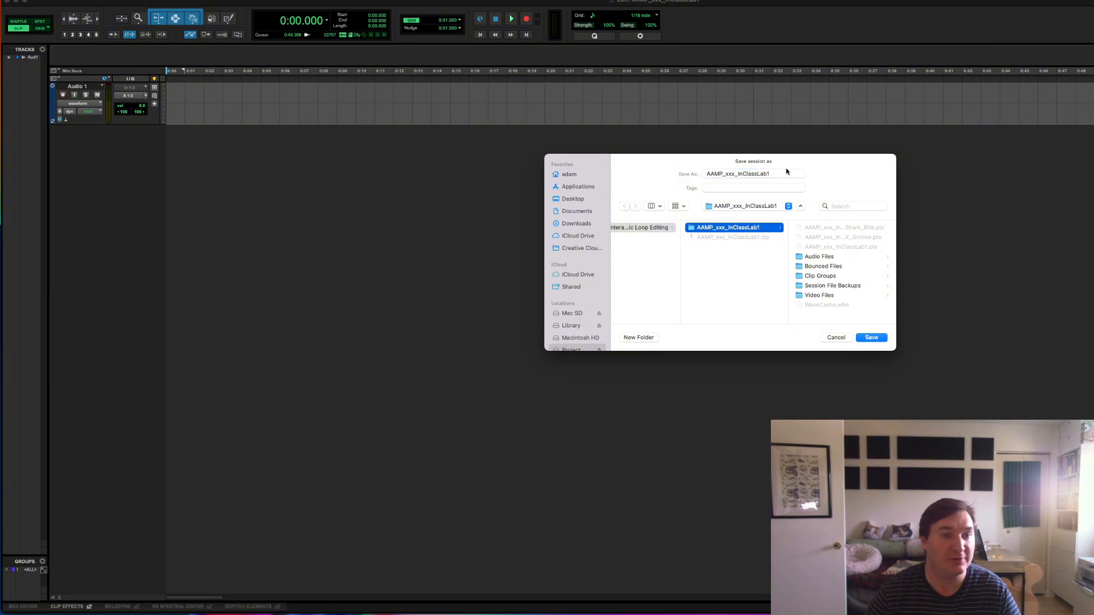
left_click(733, 172)
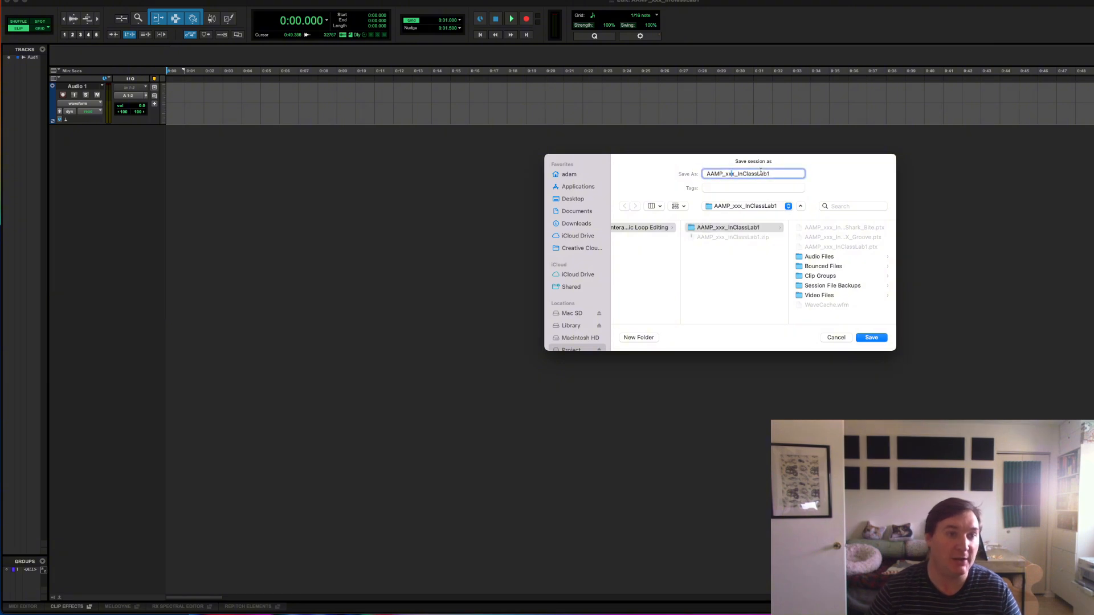
key("BackSpace")
key("BackSpace")
key("BackSpace")
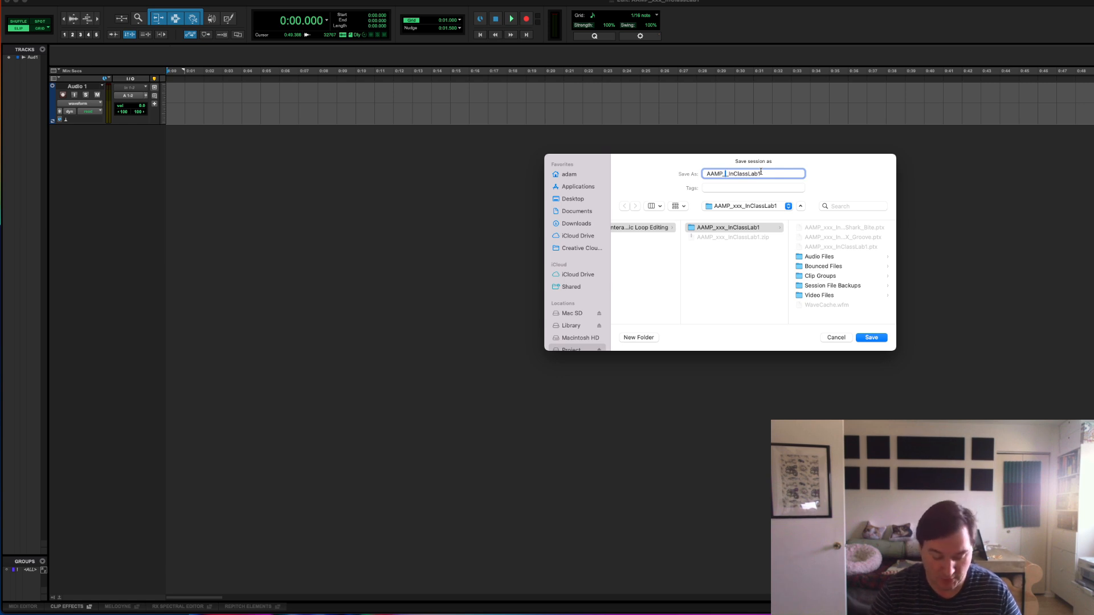
type("AK")
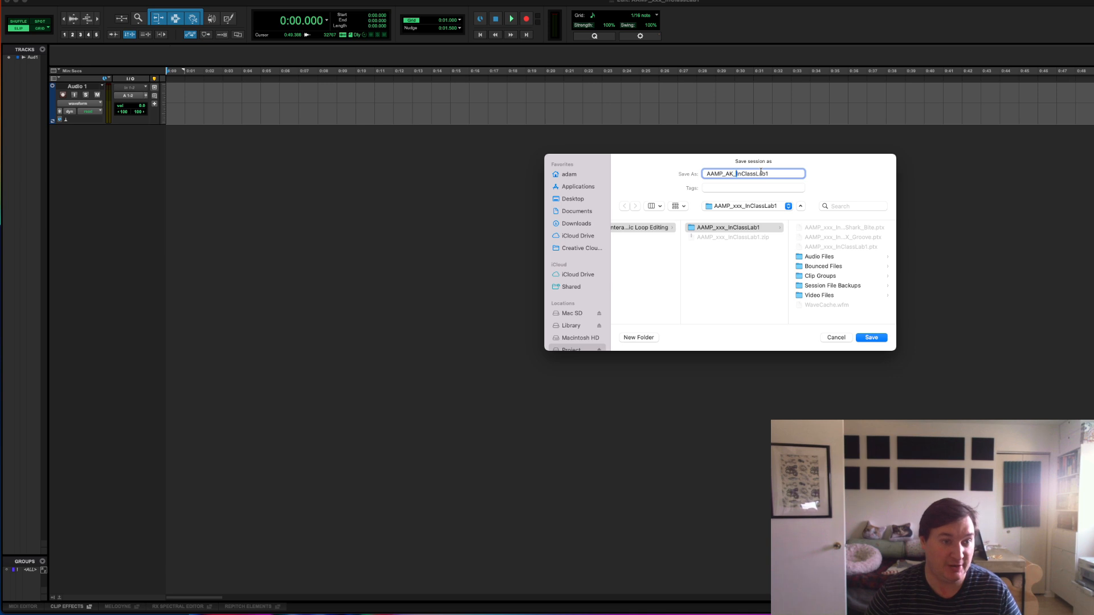
- Append _West_Coast to the session name and save it as AAMP_AK_InClassLab1_West_Coast in the AAMP_xxx_InClassLab1 folder
key("Right")
key("Right")
key("Right")
key("Right")
key("Right")
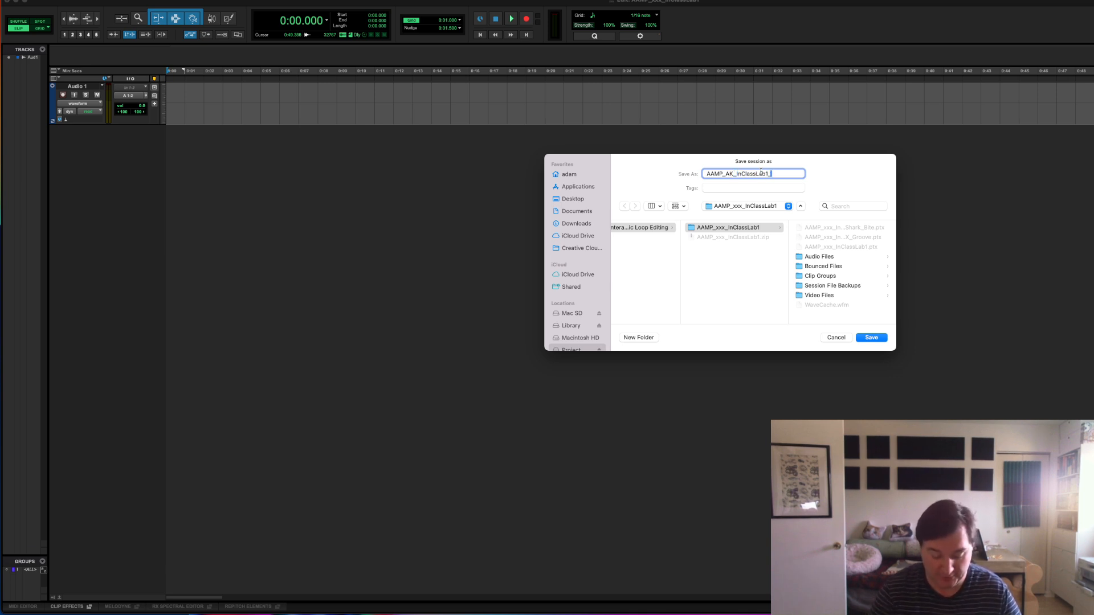
type("_West_c")
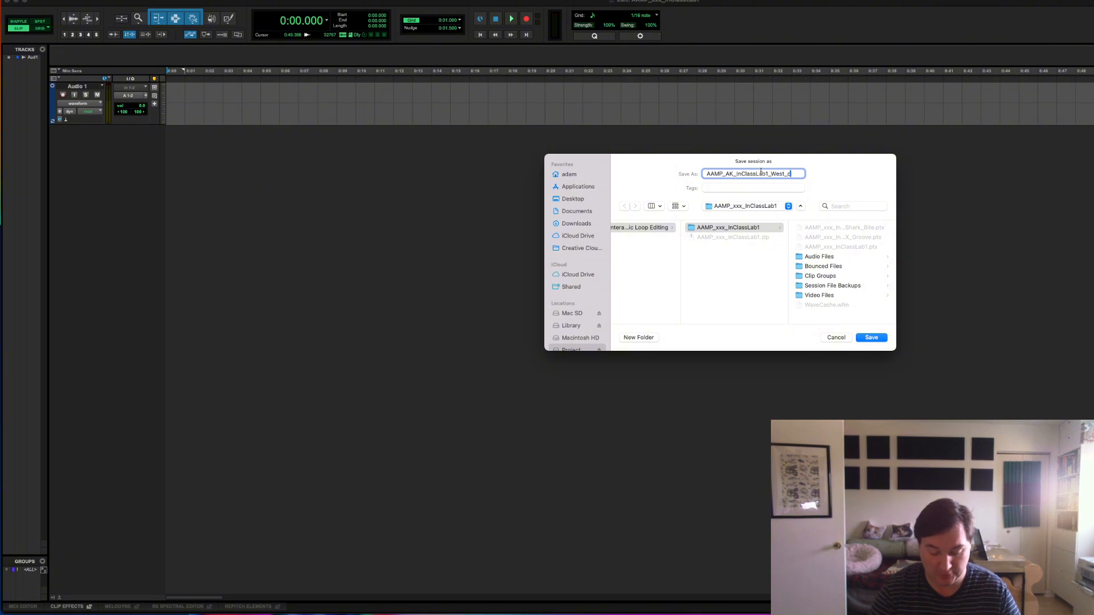
type("oast")
key("BackSpace")
key("BackSpace")
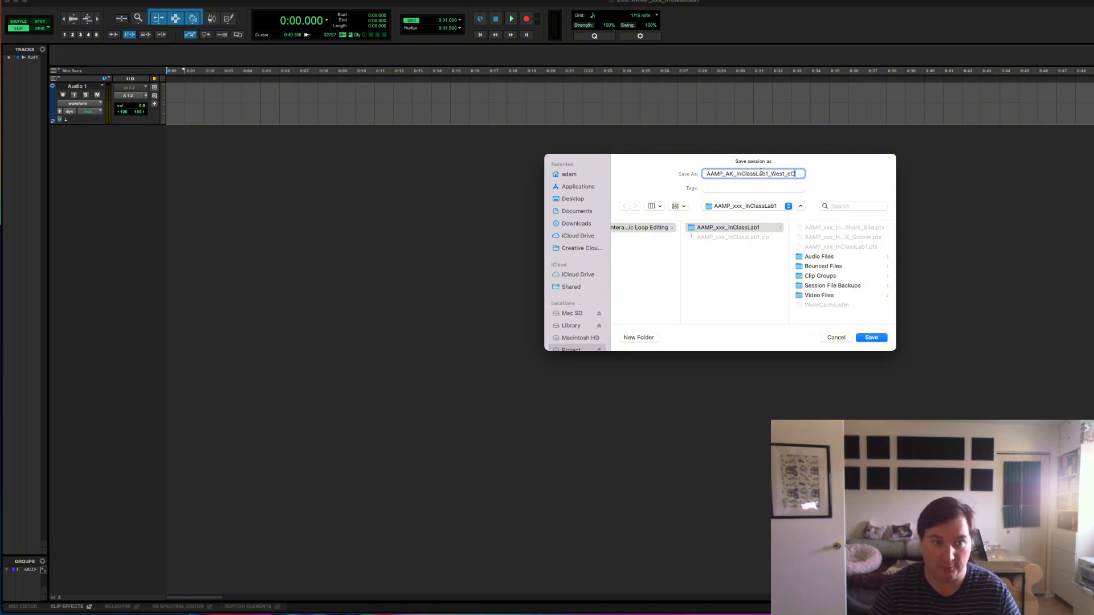
type("oast")
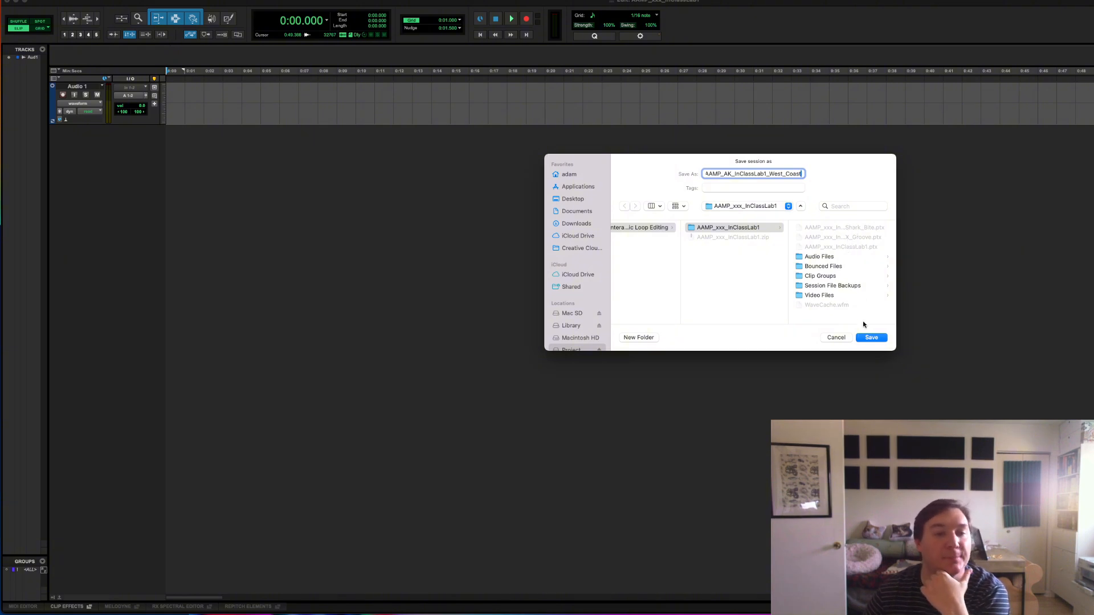
left_click(869, 340)
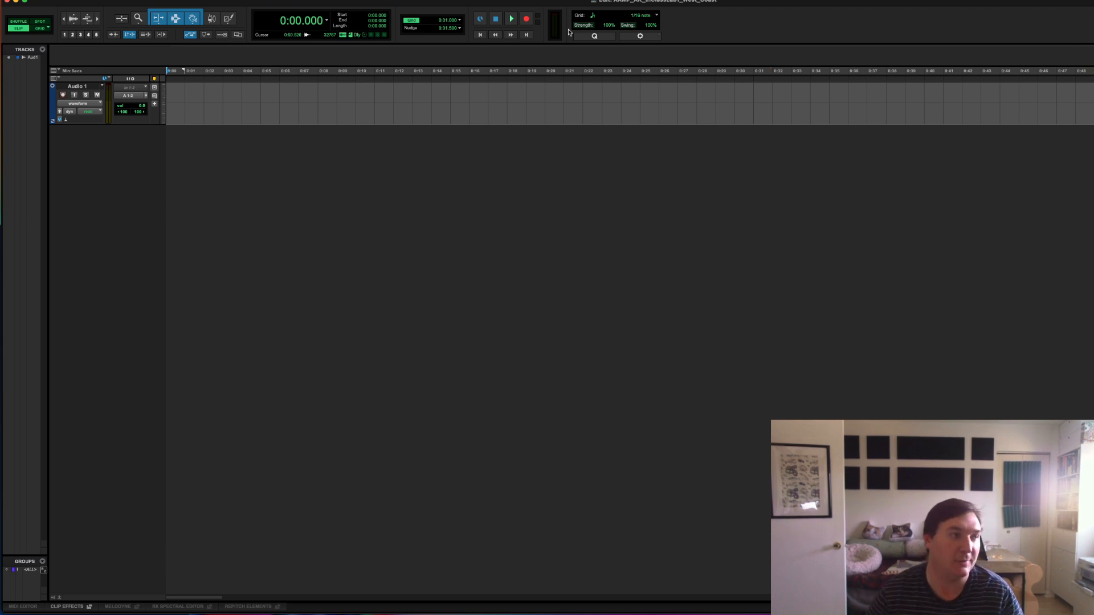
- Place the 03-West_Coast audio at the start of the Audio 1 track and enlarge the track's height
left_click_drag(1093, 102, 164, 102)
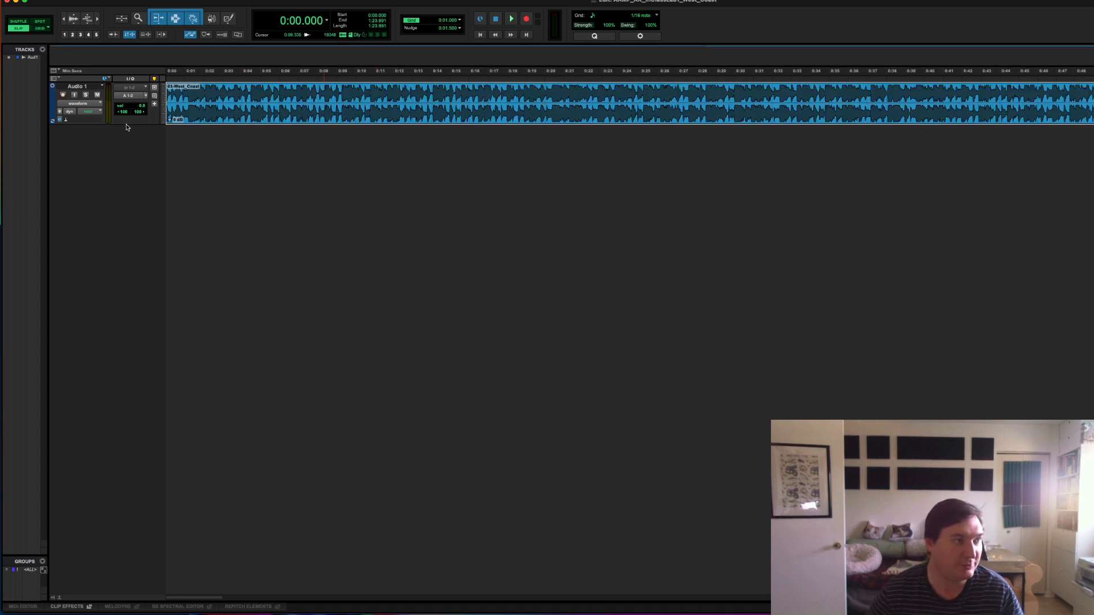
left_click_drag(125, 123, 114, 434)
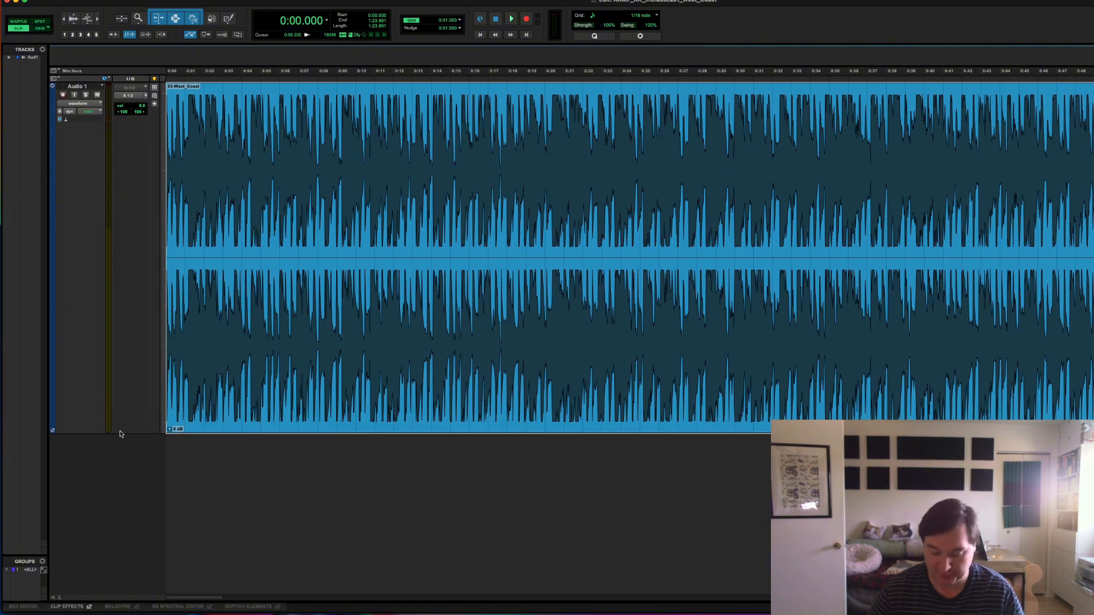
key("t")
key("t")
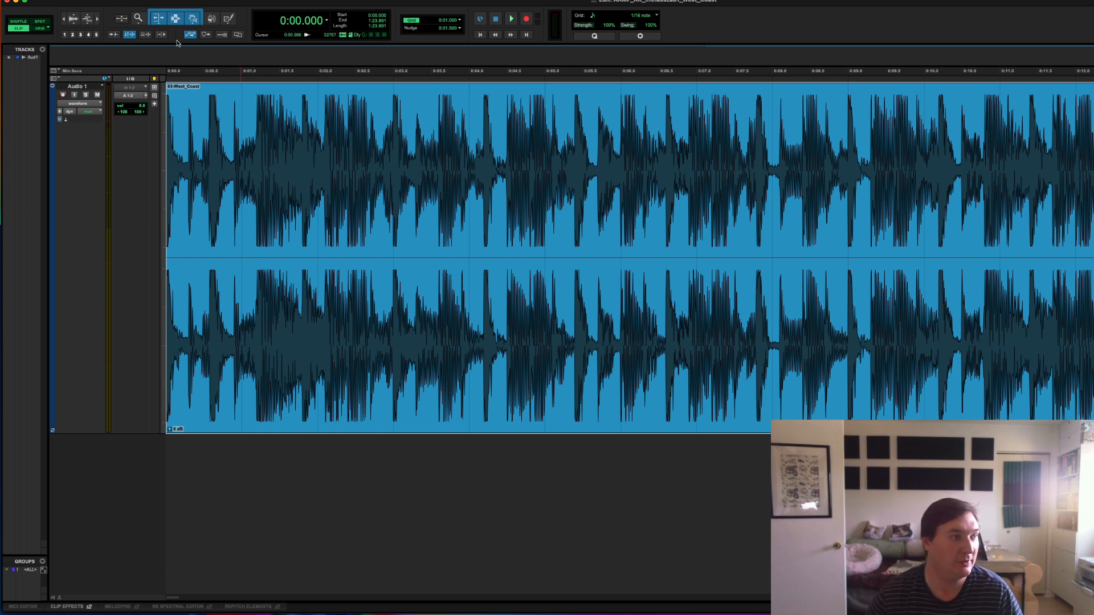
- Turn on Tab to Transients and advance the cursor from about 0:00.743 to the transient at 0:01.182
left_click(113, 35)
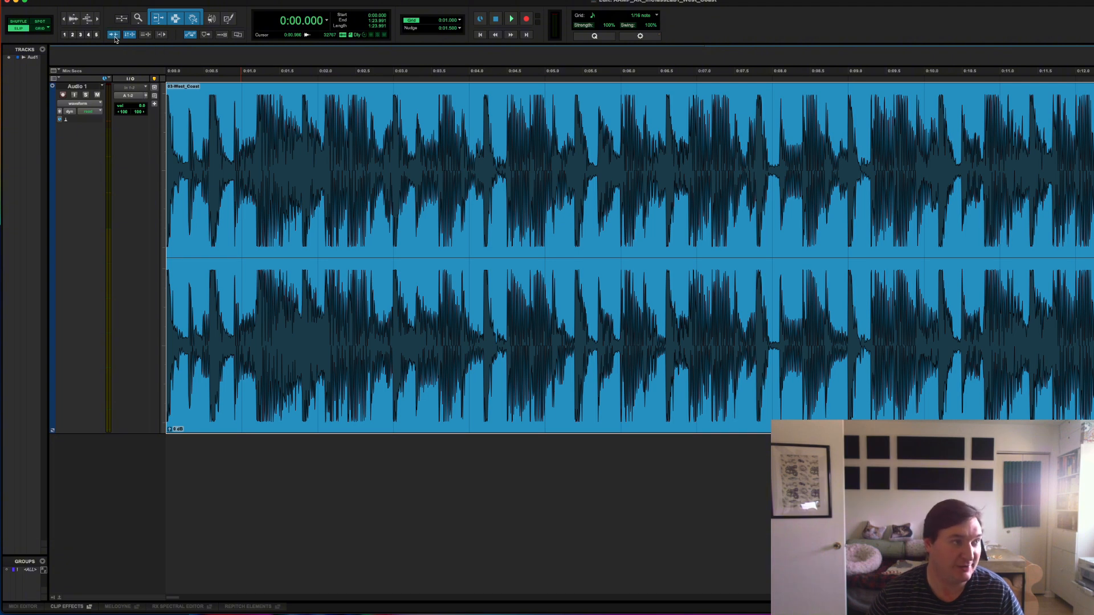
left_click(222, 146)
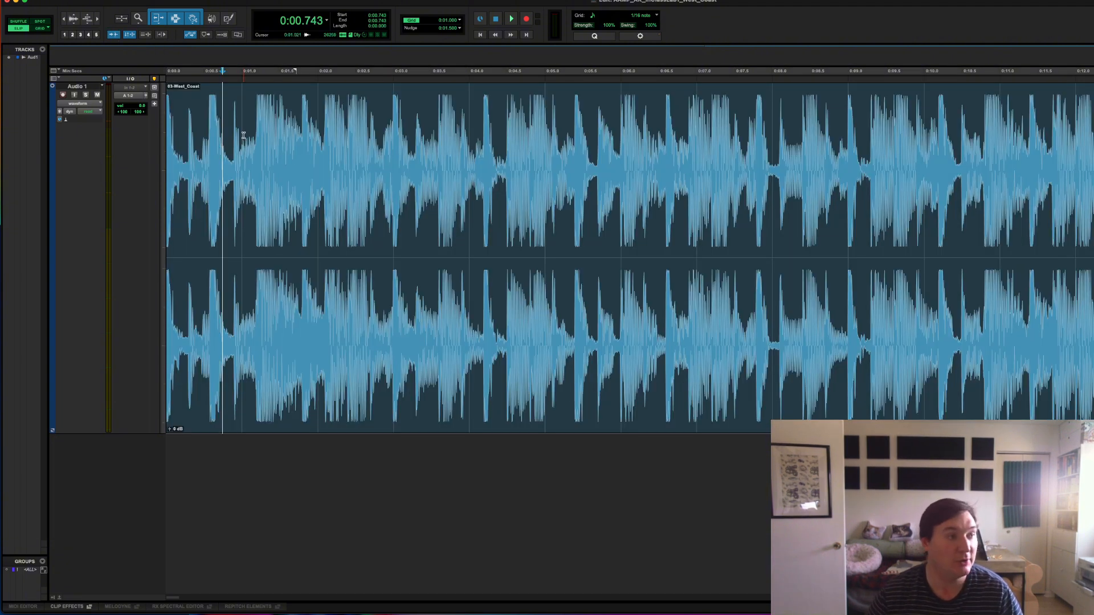
key("Tab")
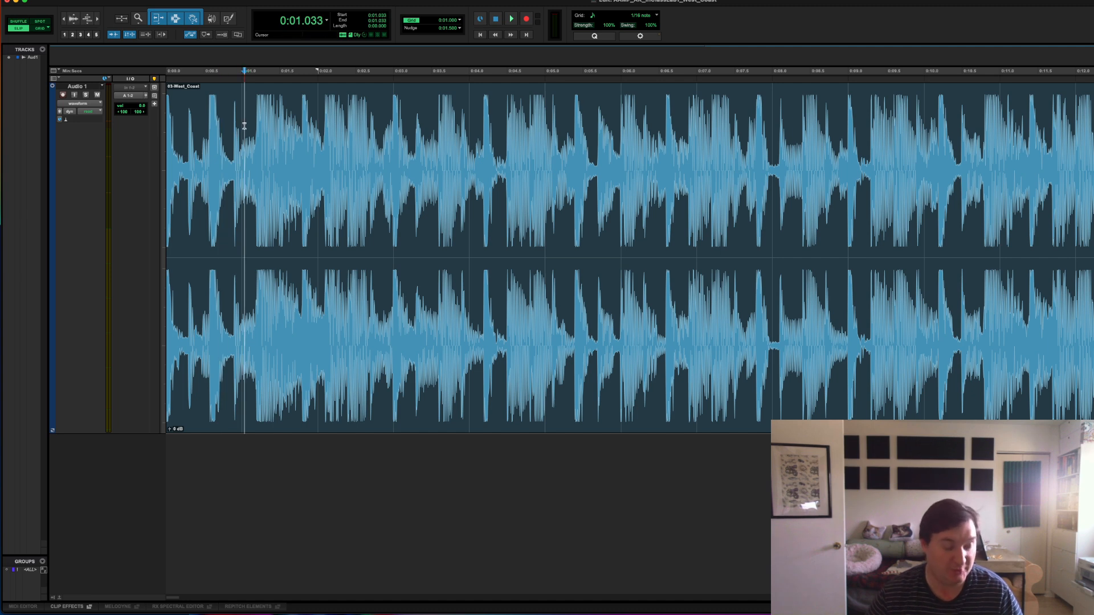
key("Tab")
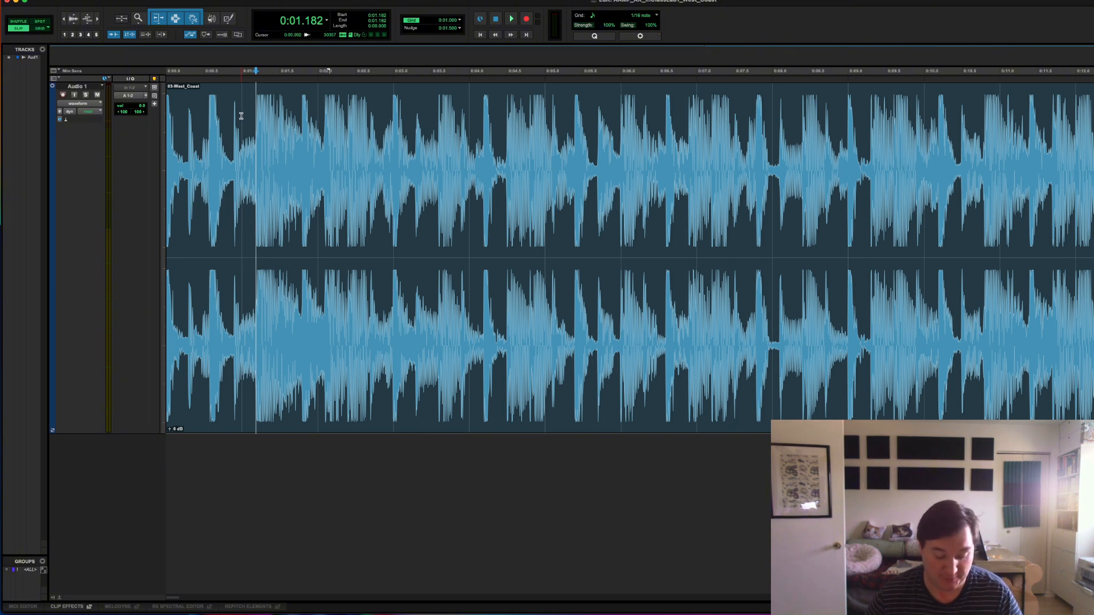
- Play the West Coast clip from about 0:01 to listen for where the first section ends
left_click(244, 118)
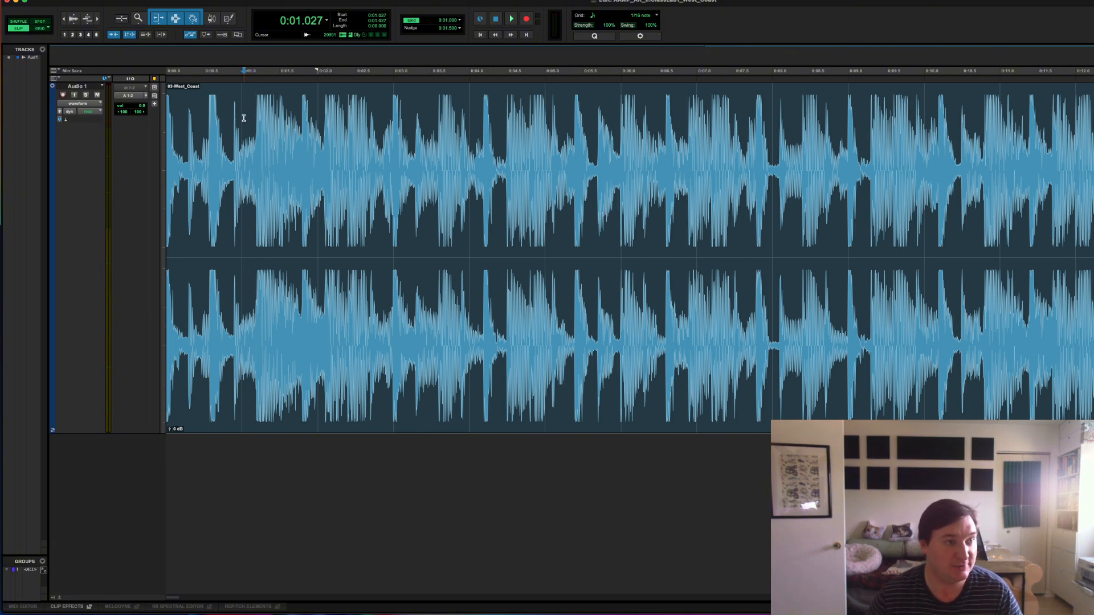
key("space")
key("space")
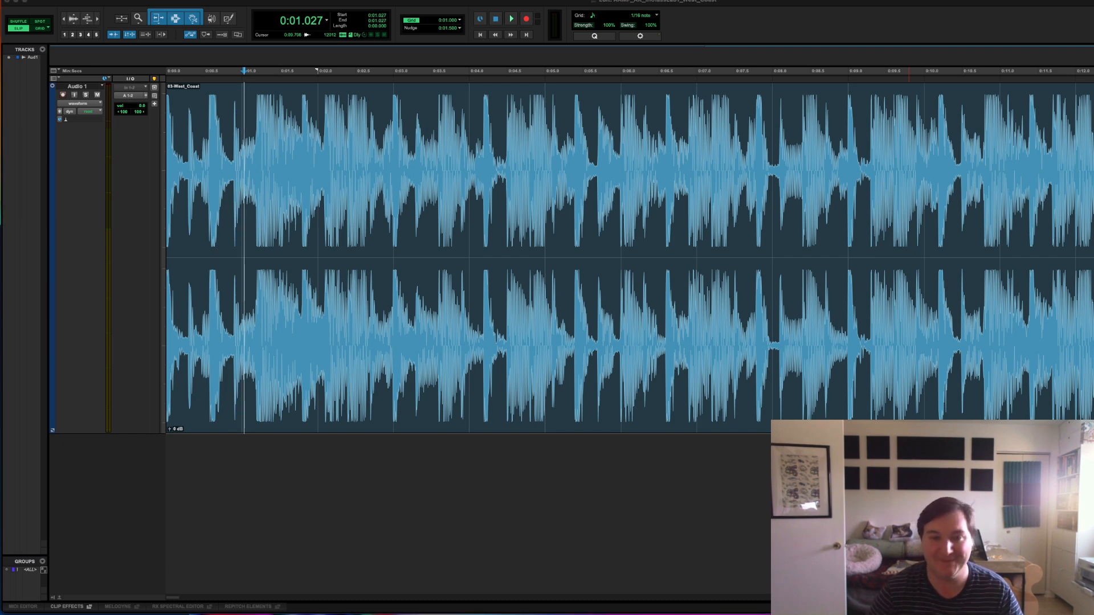
left_click(245, 196)
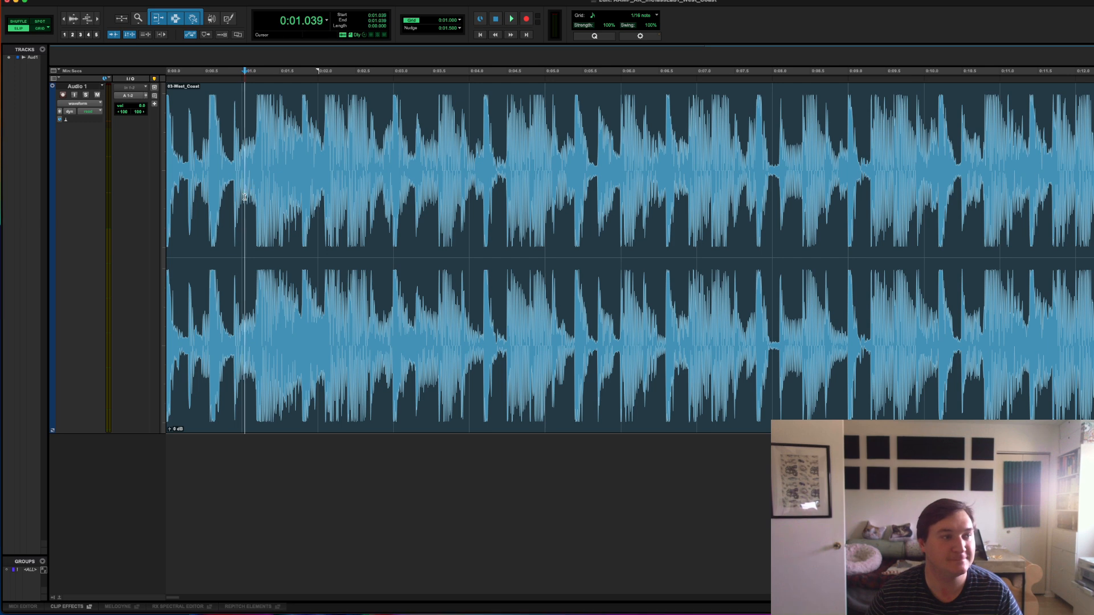
key("space")
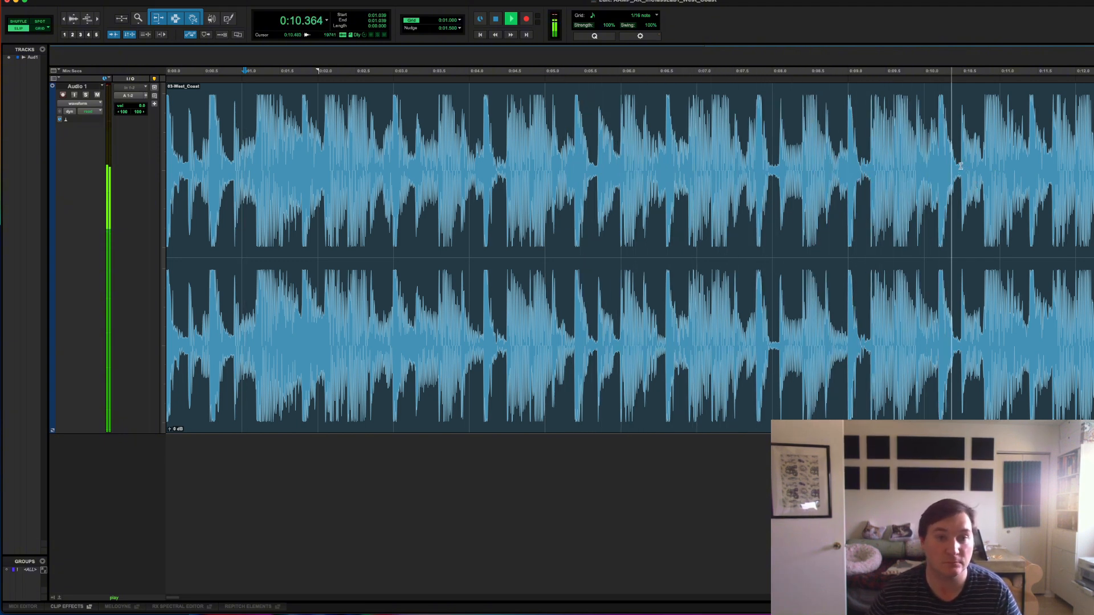
key("space")
- Separate the West Coast clip at the transient at 0:10.800
left_click(986, 137)
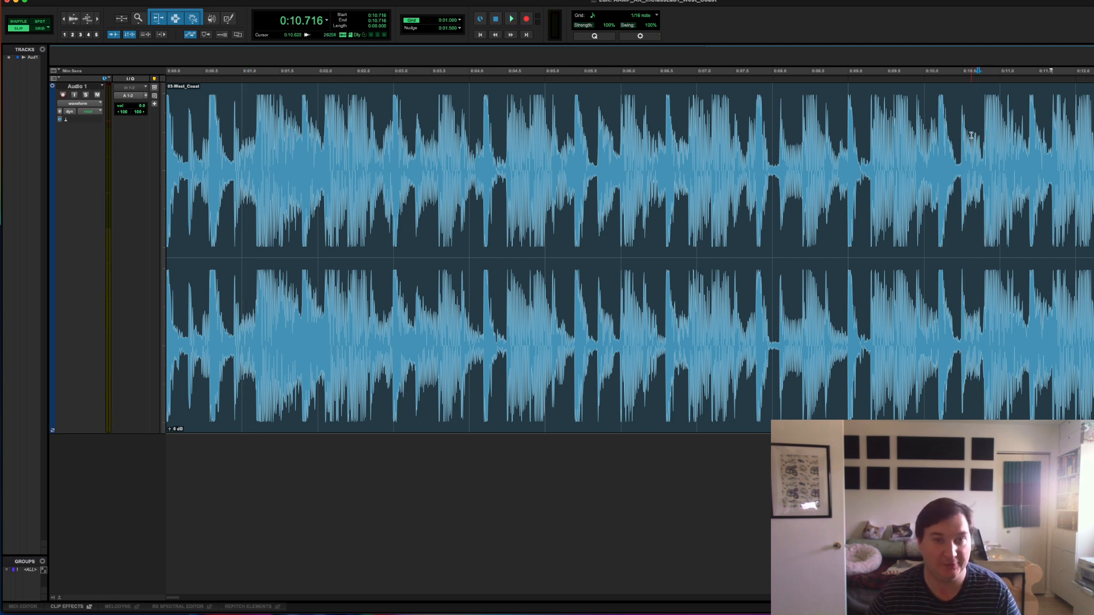
key("Tab")
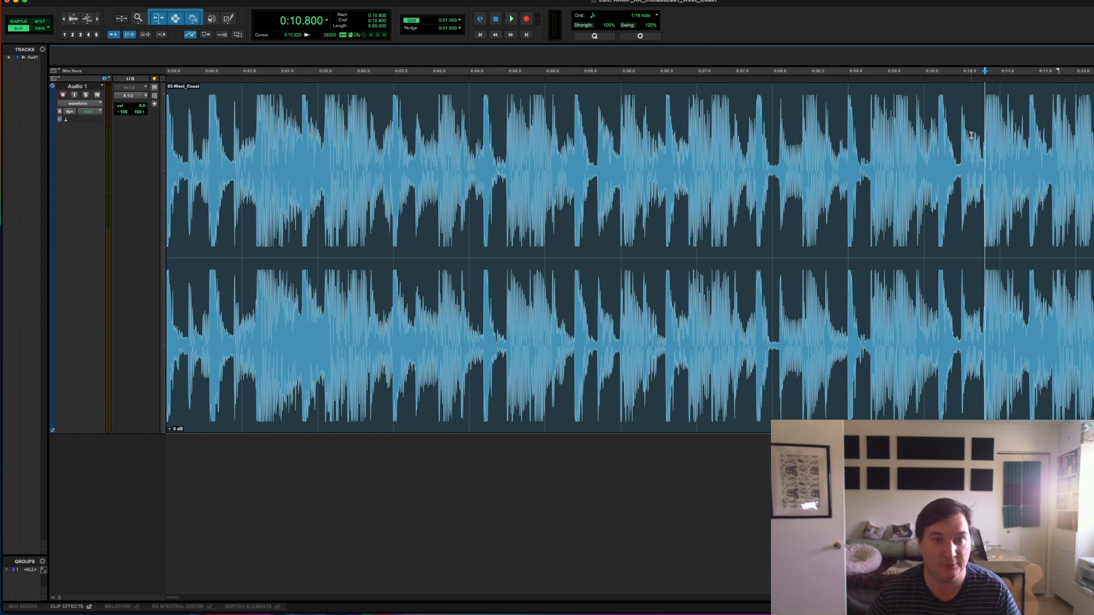
scroll(789, 163, "right", 5)
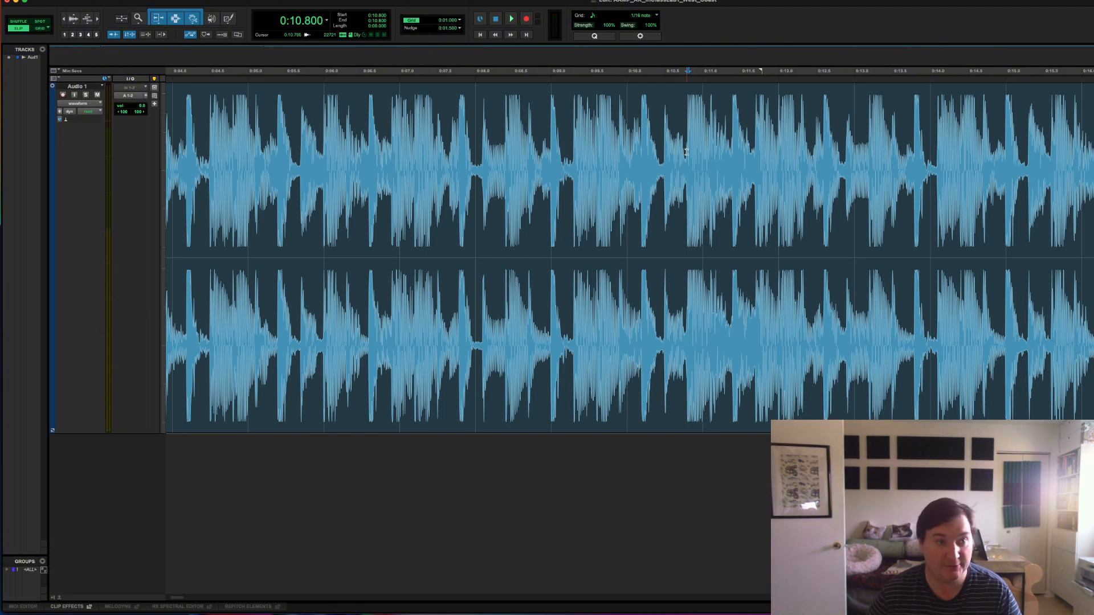
key("super+e")
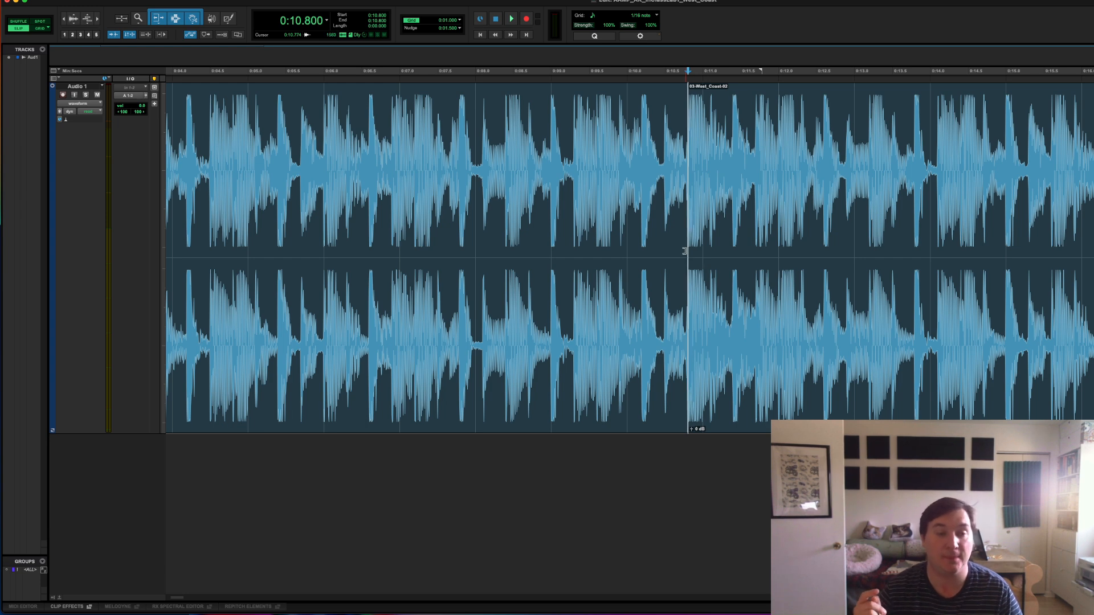
- Play on from the 0:10.800 split and separate the clip again at the transient at 0:30.002
key("space")
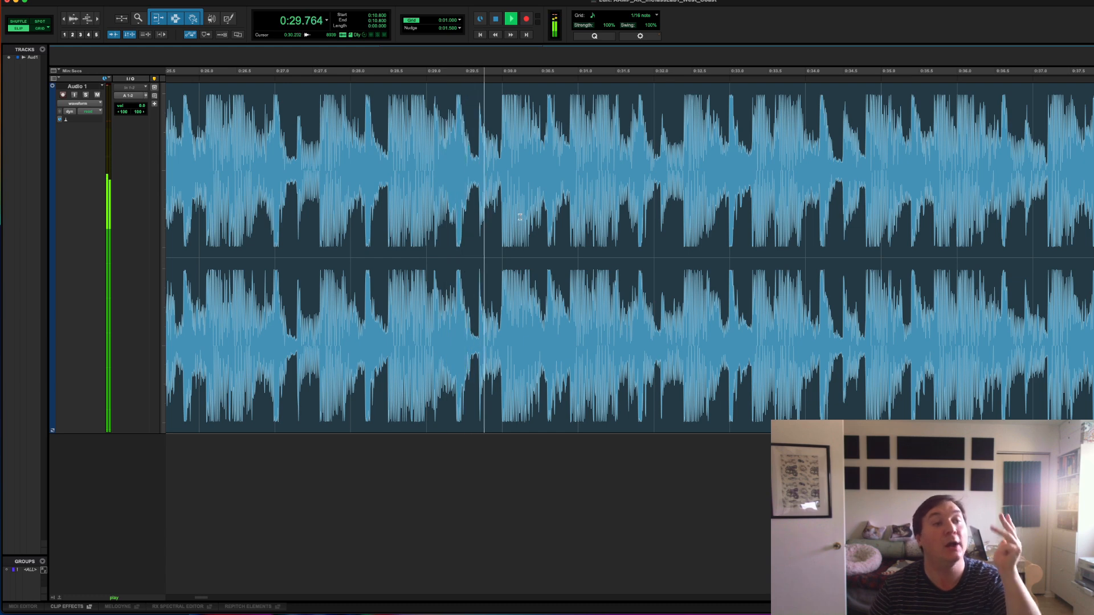
key("space")
left_click(493, 207)
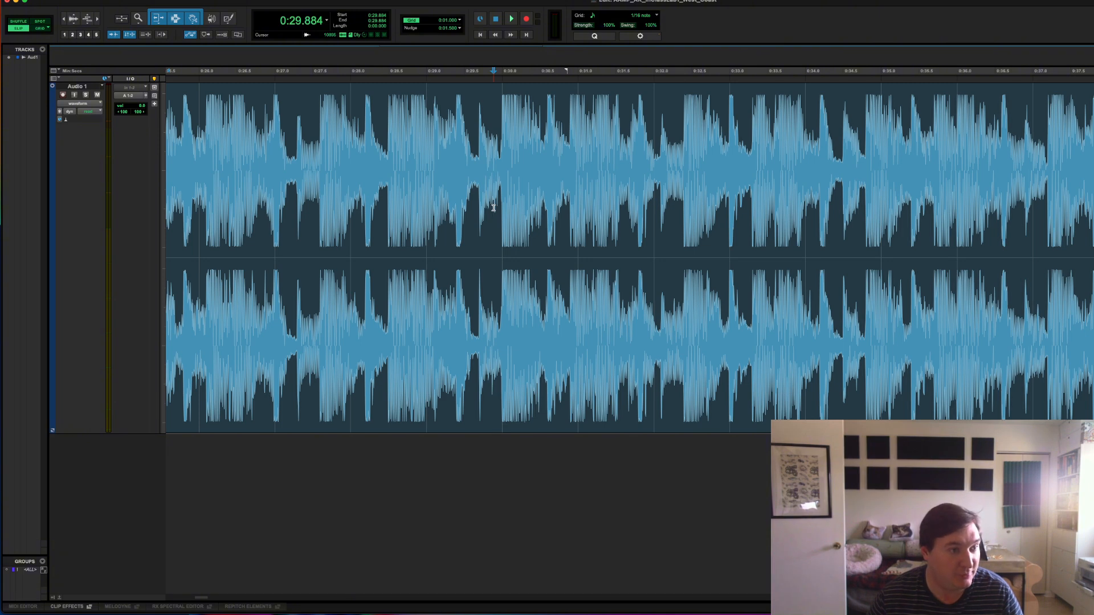
key("Tab")
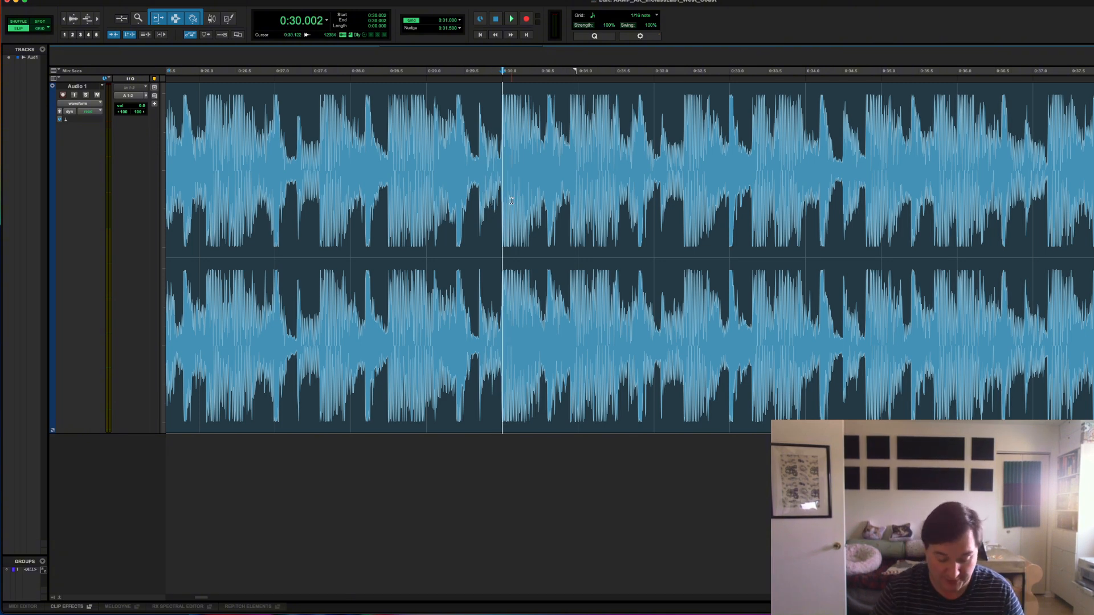
key("super+e")
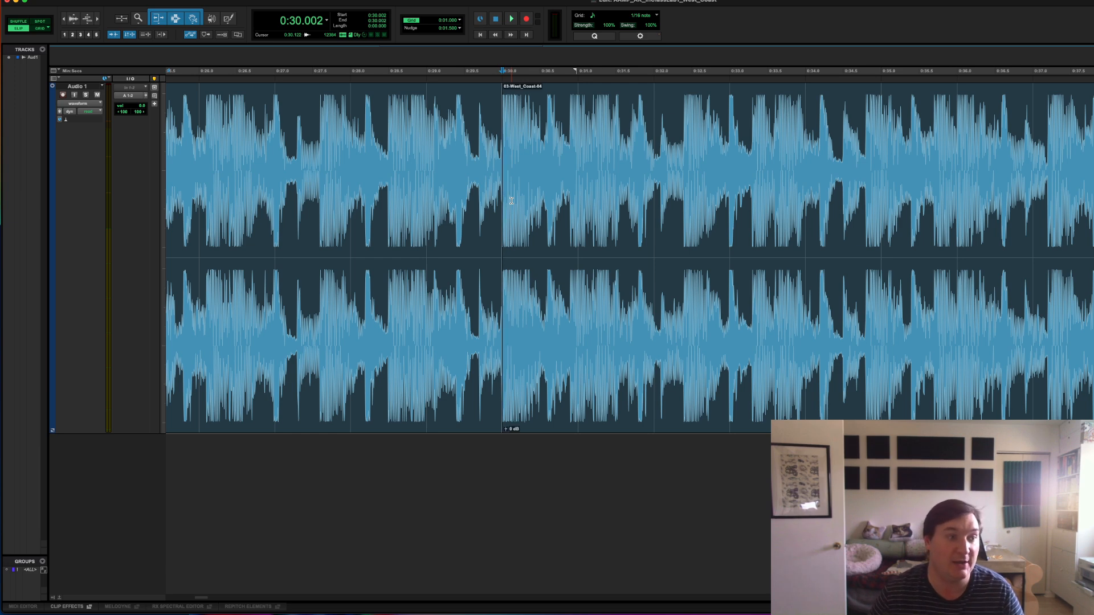
- Check the three separated clips by selecting them singly and together, finishing with only the first clip selected
key("super+bracketleft")
key("super+bracketleft")
key("super+bracketleft")
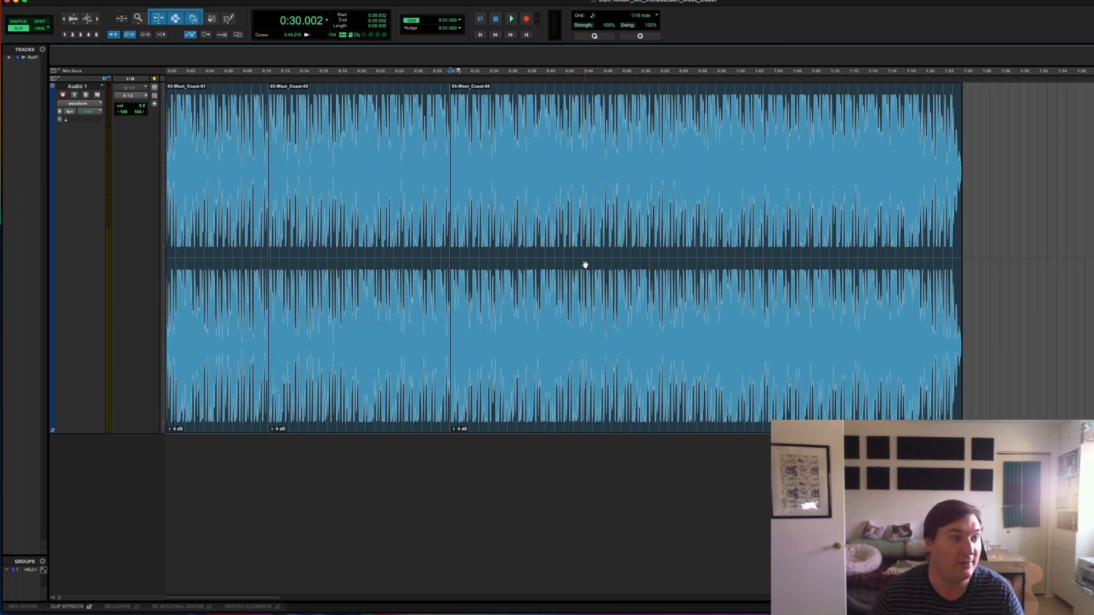
left_click(426, 302)
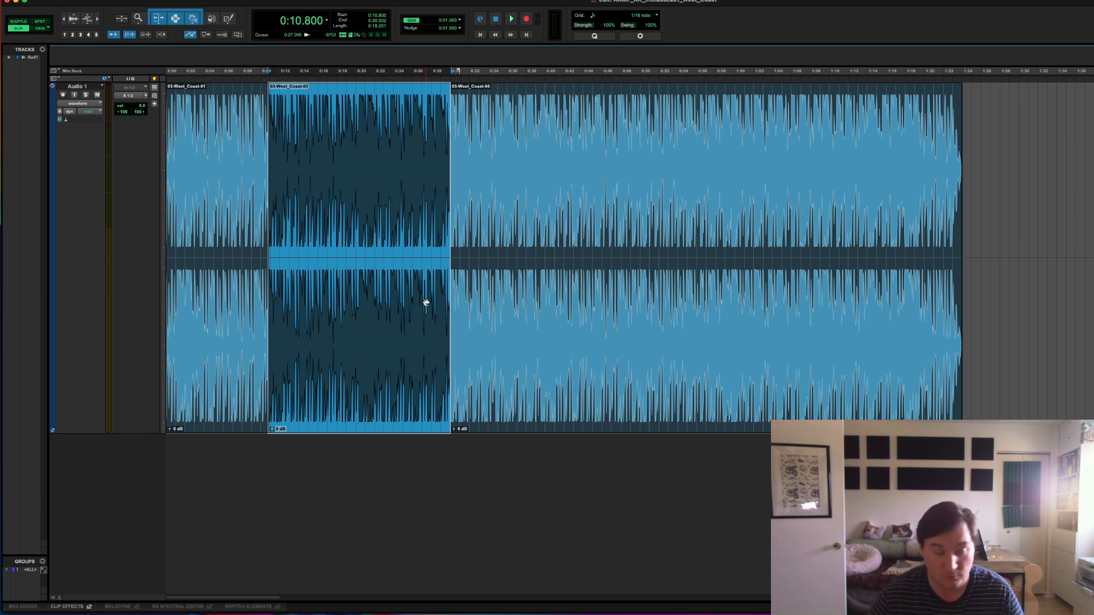
left_click(260, 298)
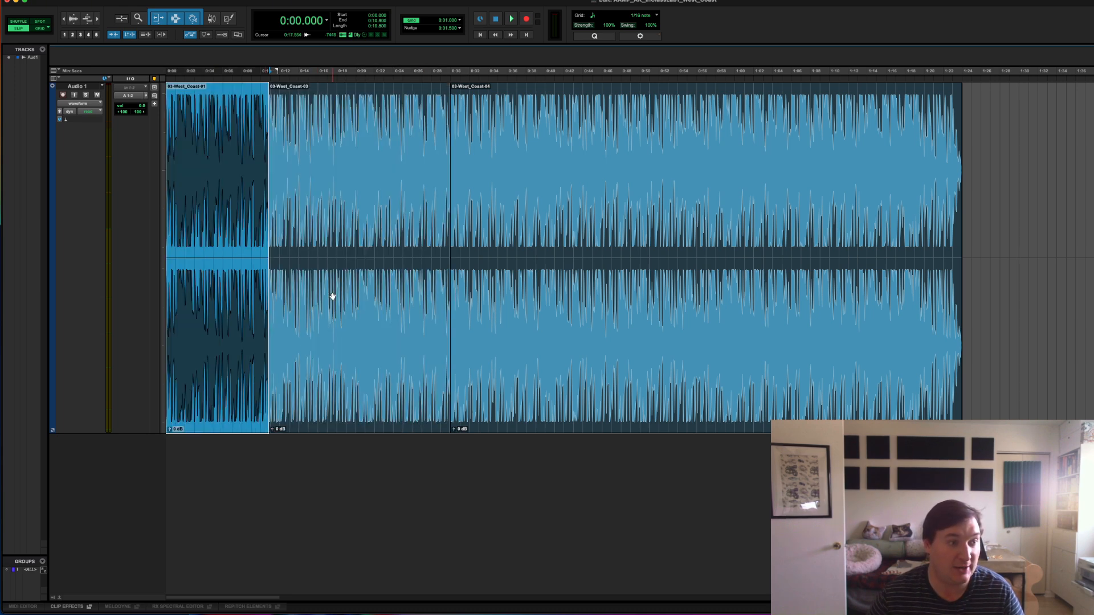
left_click(495, 313, "shift")
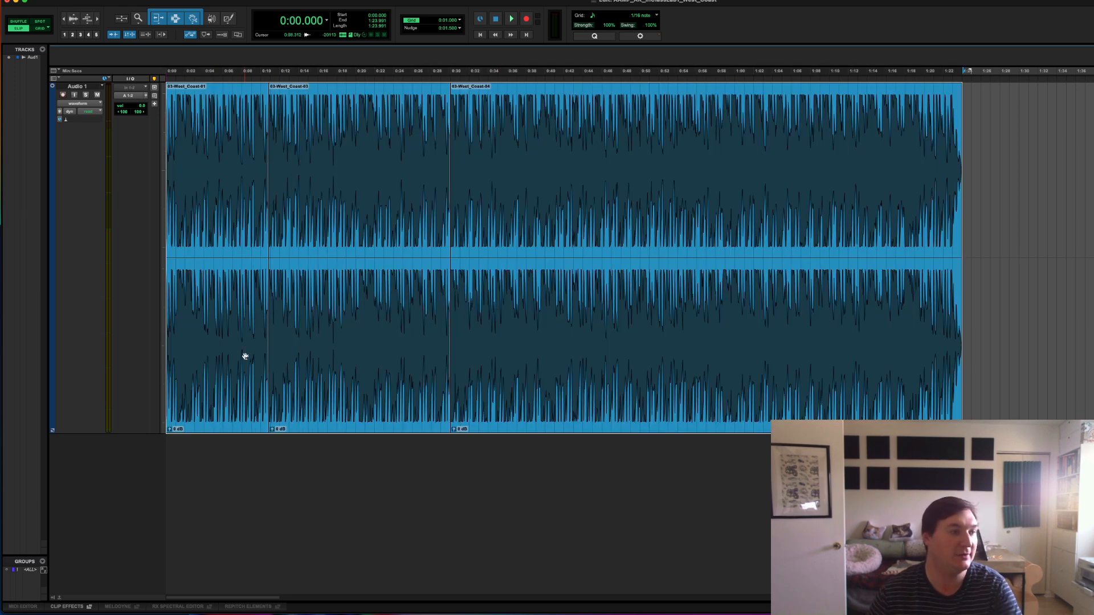
left_click(637, 243)
left_click(232, 286)
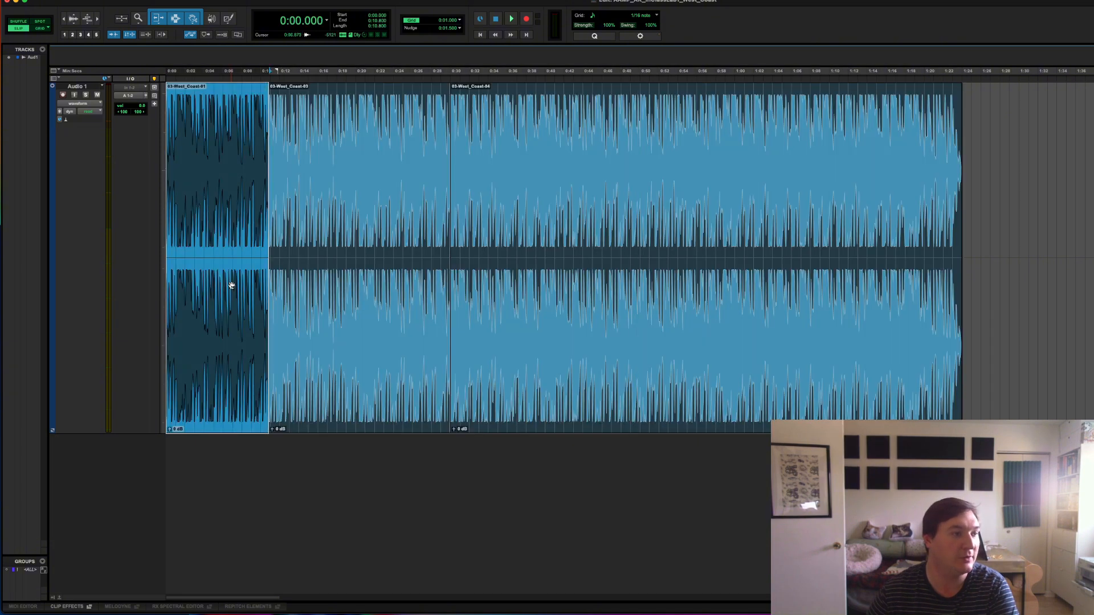
- Delete the first and last West Coast clips, and move the remaining middle clip to the session start at 0:00.000
key("BackSpace")
left_click(564, 299)
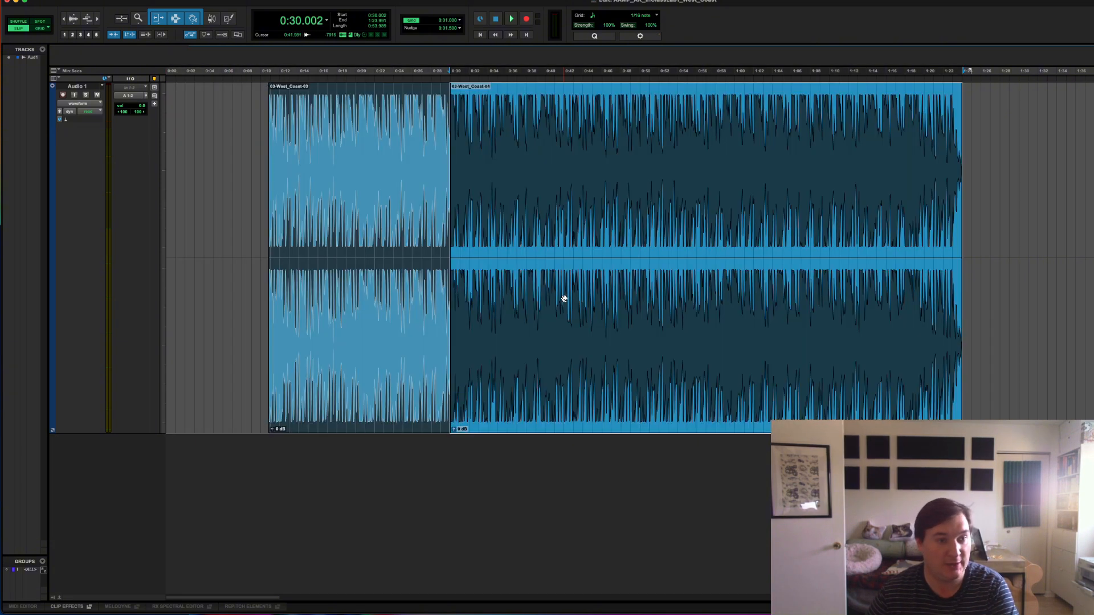
key("BackSpace")
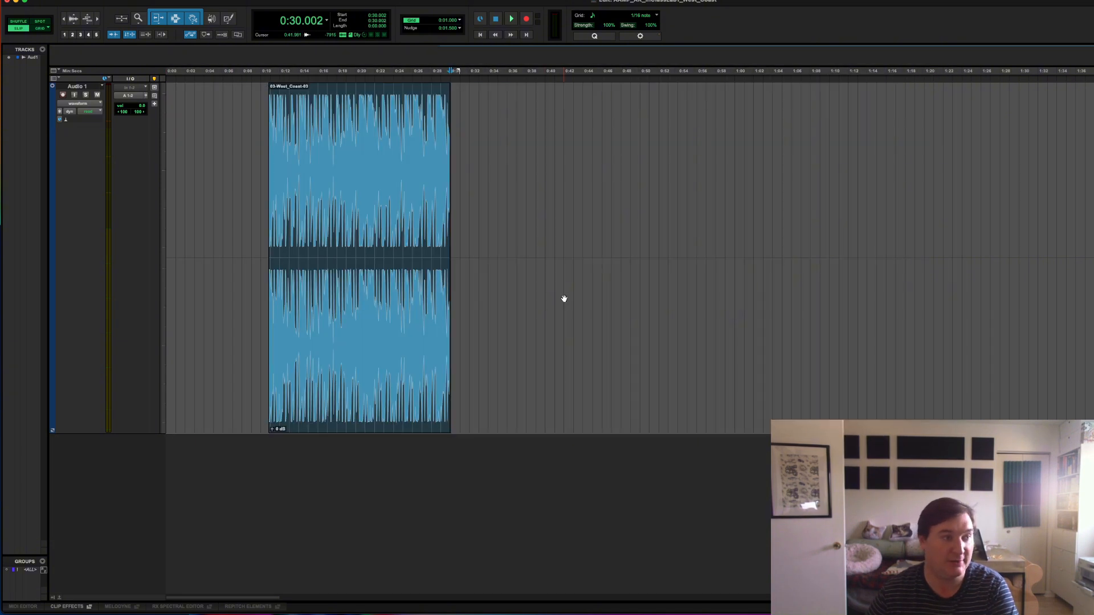
left_click(388, 279)
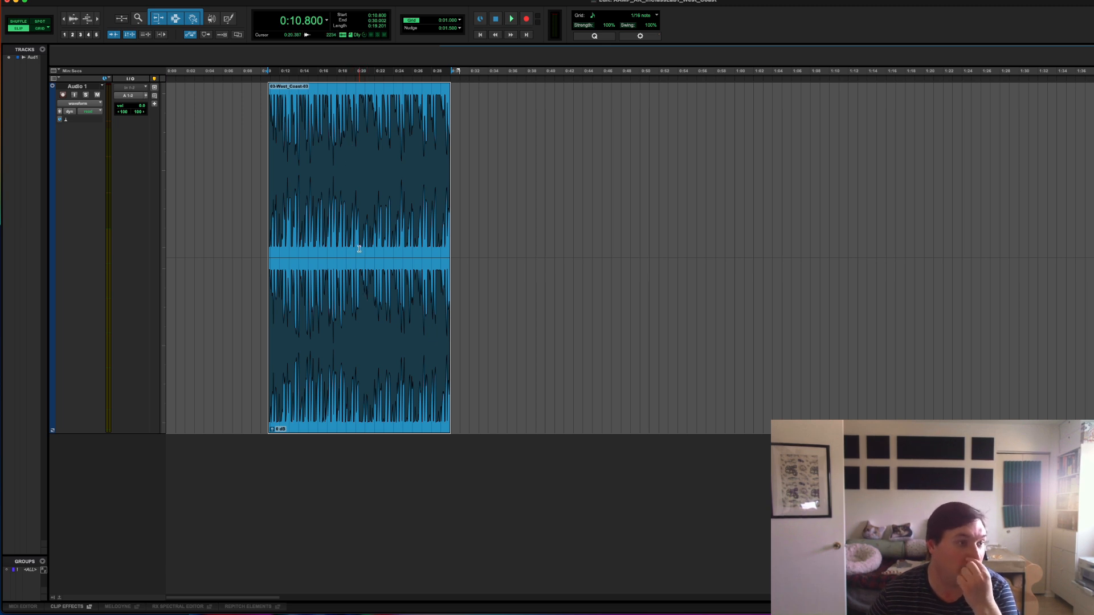
left_click_drag(356, 262, 233, 252)
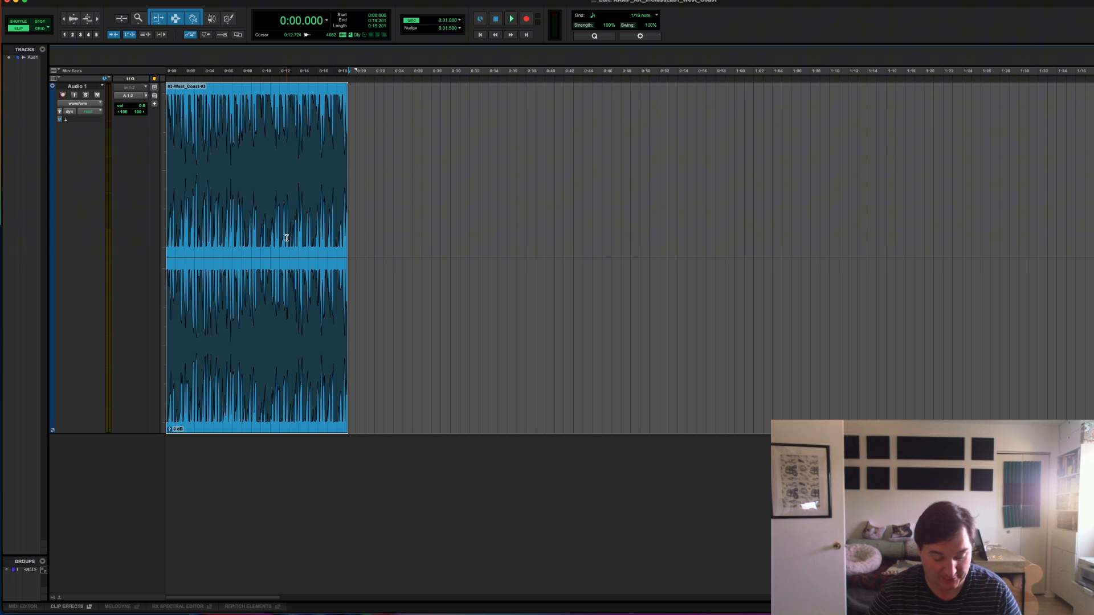
- Add bar and beat markers to the selected clip, with its start at 1|1|000 and its end at 9|1|000
key("super+i")
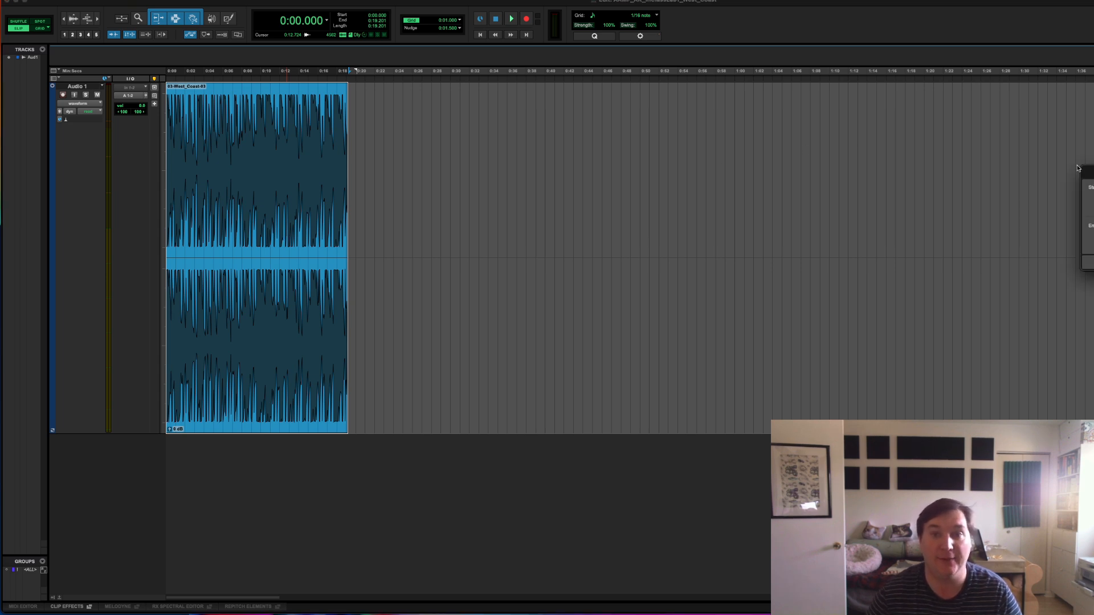
left_click_drag(1088, 172, 533, 172)
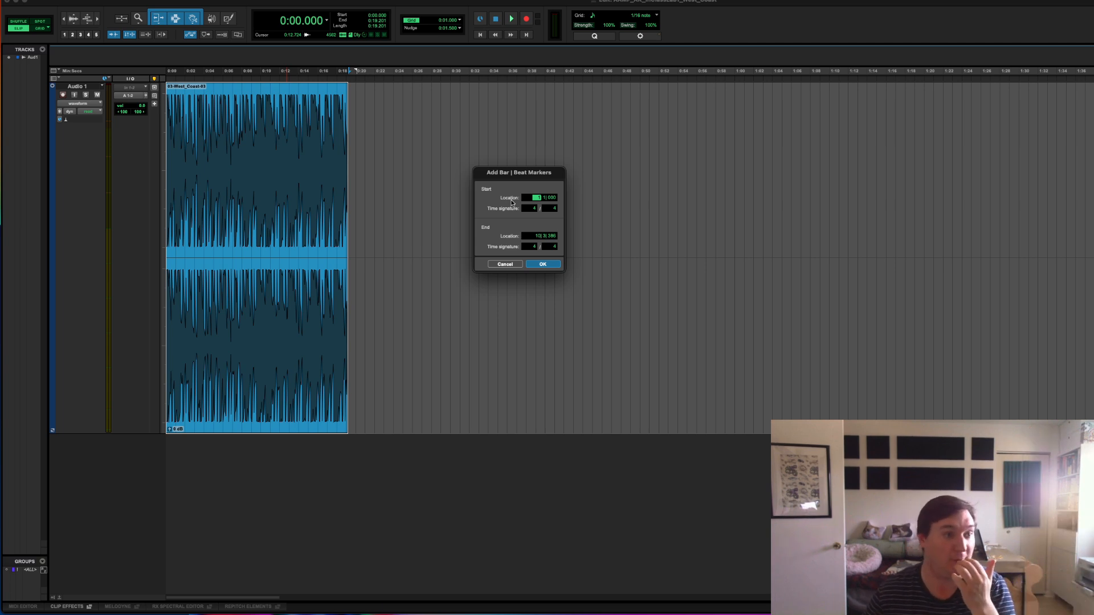
left_click(540, 239)
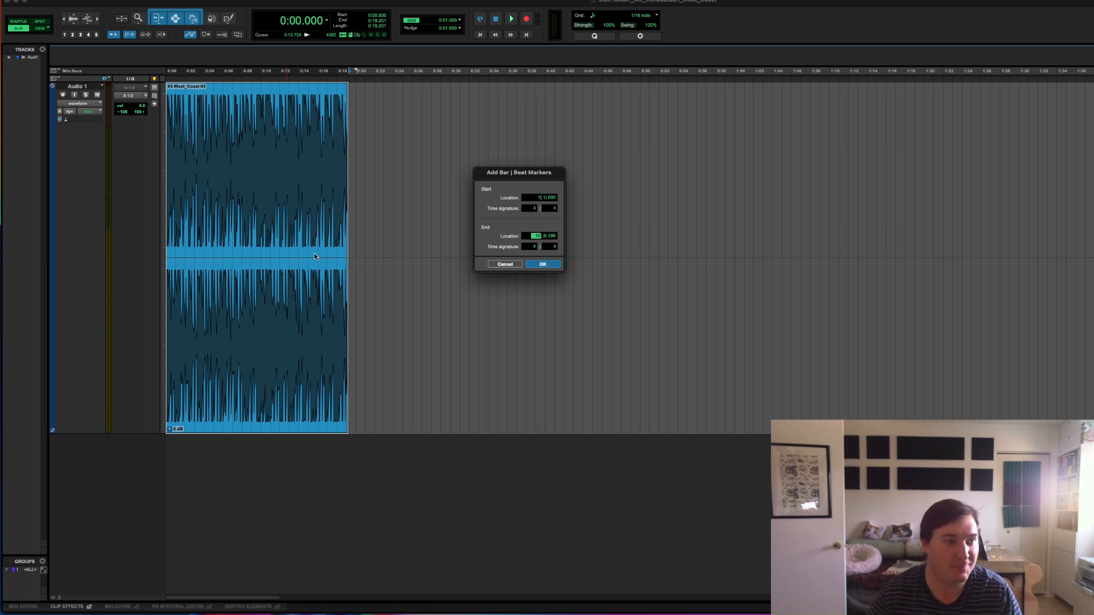
type("9| 1| 000")
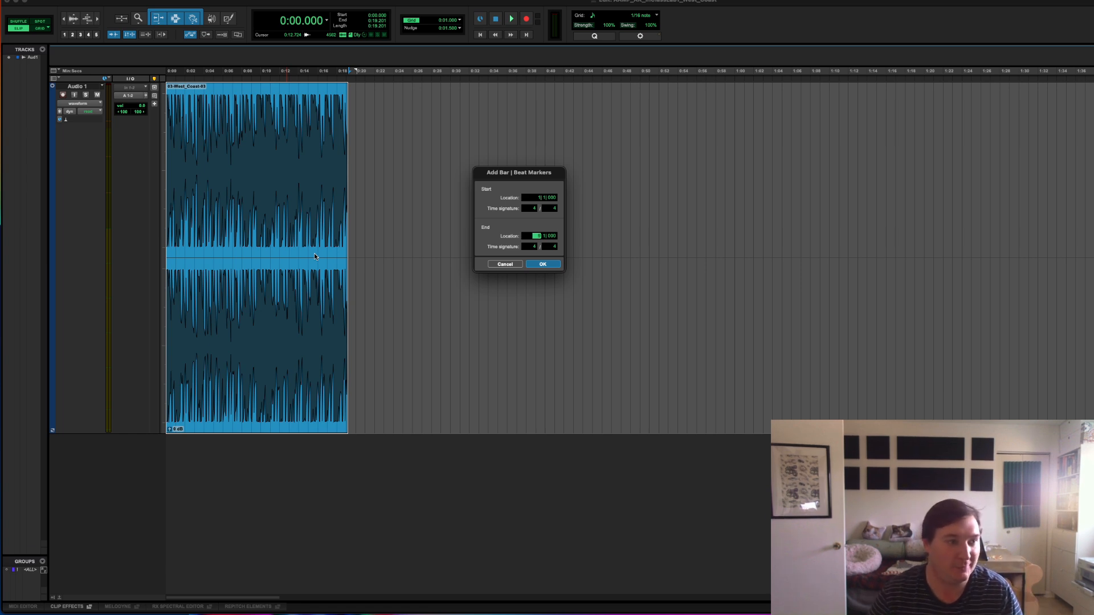
left_click(542, 265)
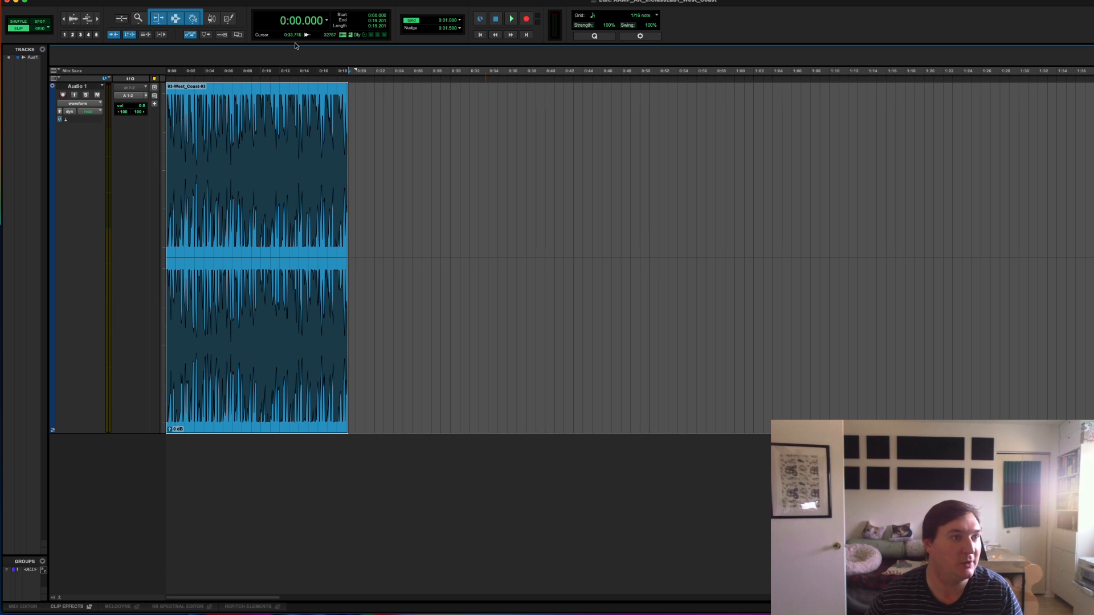
- Display the Transport window to check the session tempo, and close the window
left_click(199, 0)
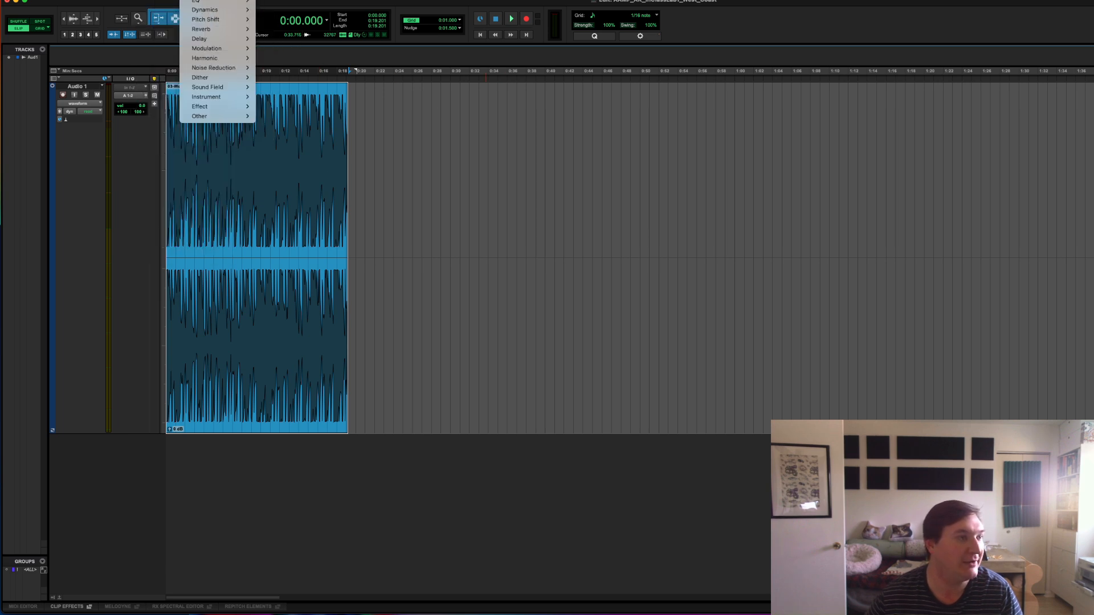
mouse_move(230, 0)
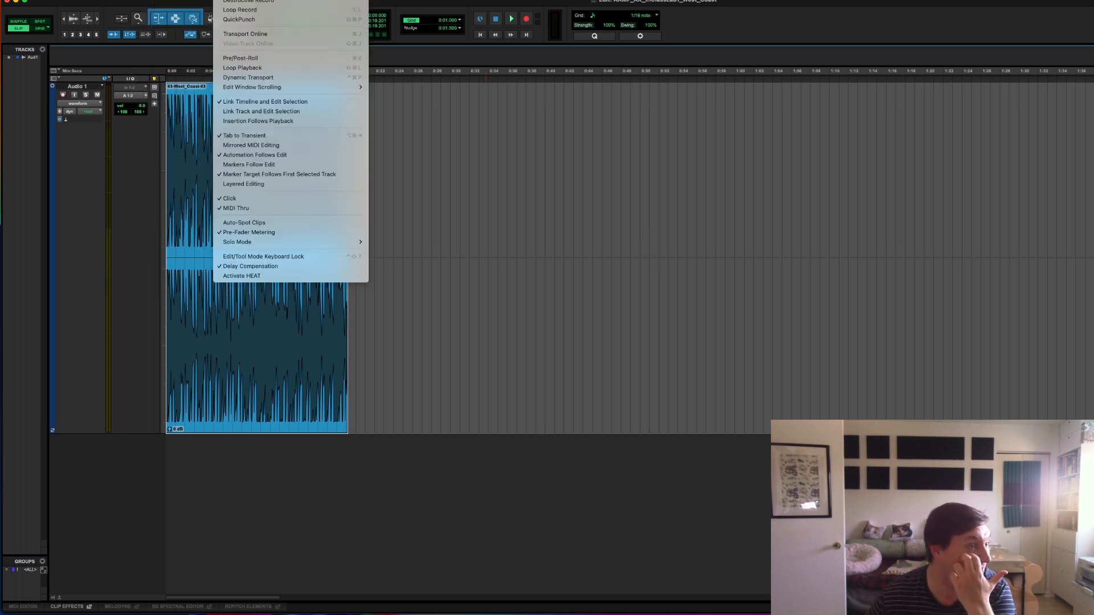
mouse_move(282, 0)
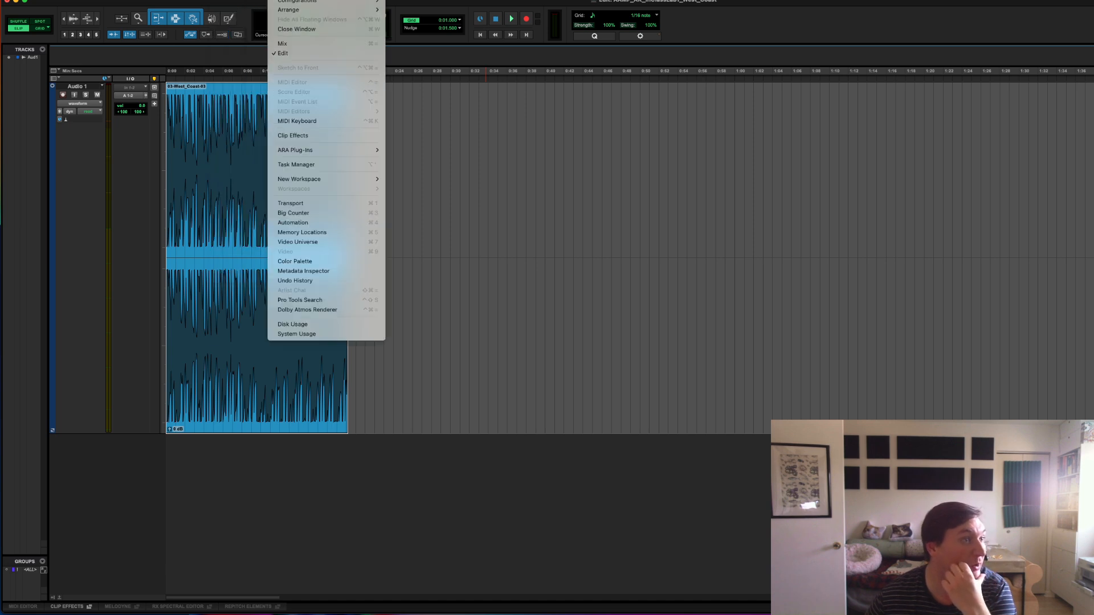
left_click(317, 202)
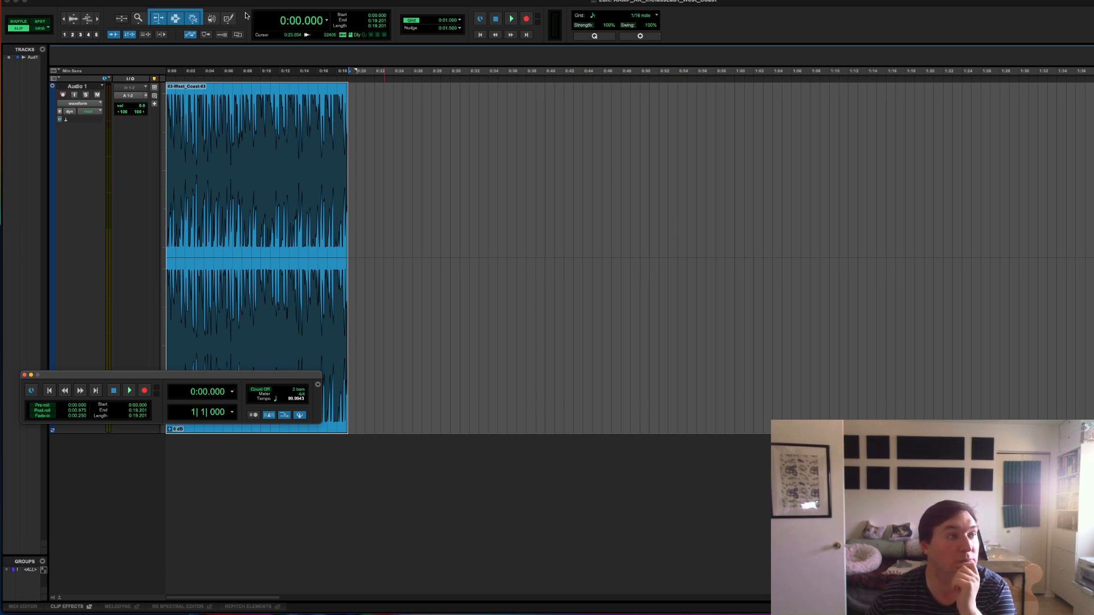
left_click_drag(164, 375, 815, 226)
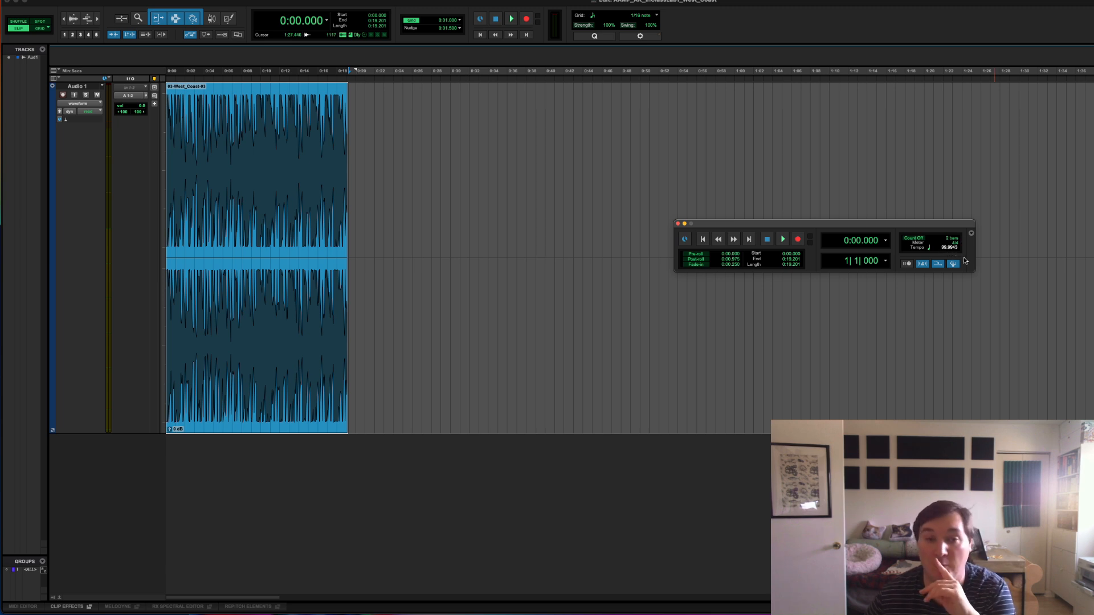
left_click(678, 224)
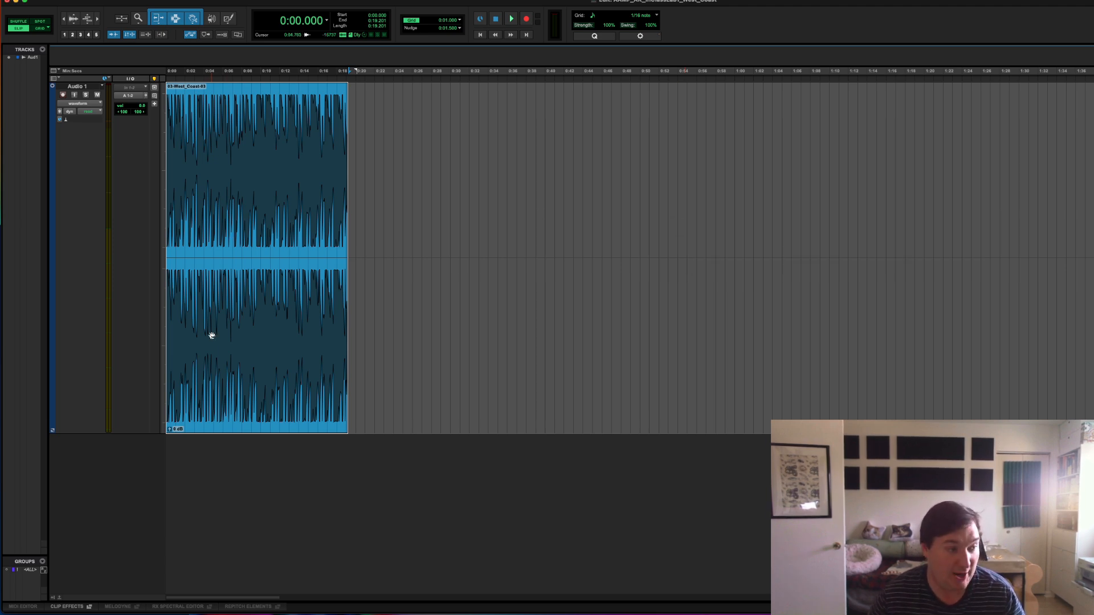
- Copy the West Coast clip to about 0:20.526 on the same track, and set the edit mode to Grid
left_click_drag(211, 336, 405, 337)
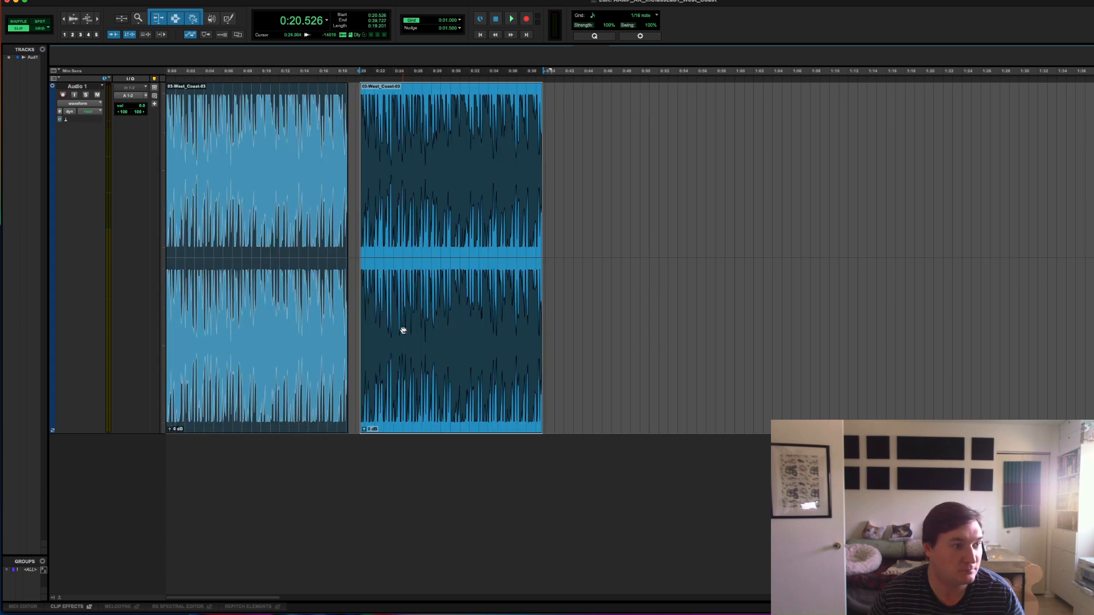
left_click(41, 29)
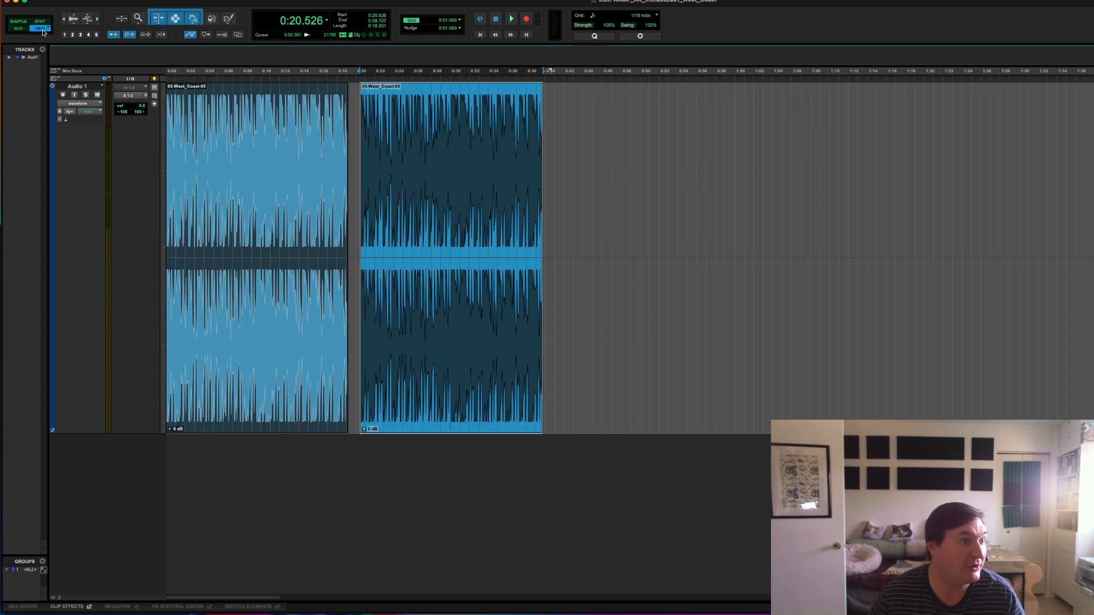
left_click(21, 23)
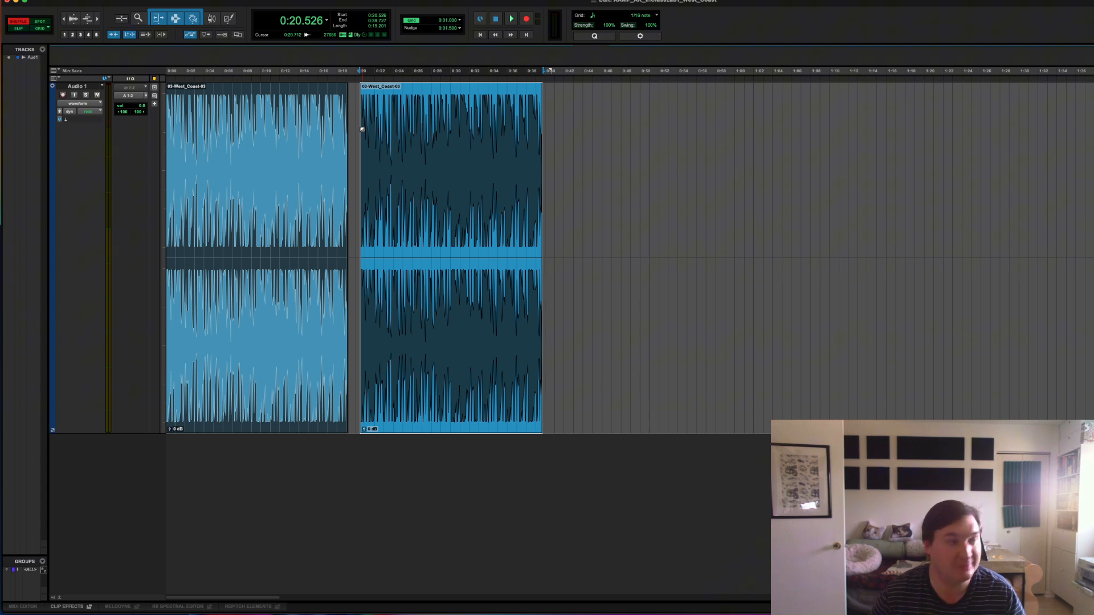
key("F4")
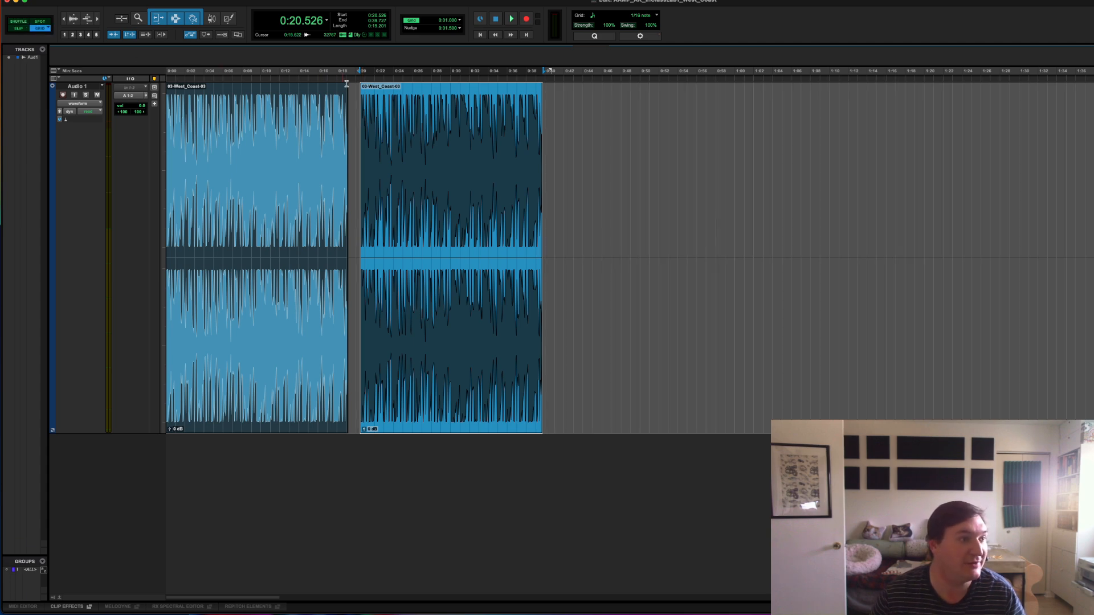
- Examine the gap between the two clips around 0:19.000 against the grid at several magnifications
left_click(346, 81)
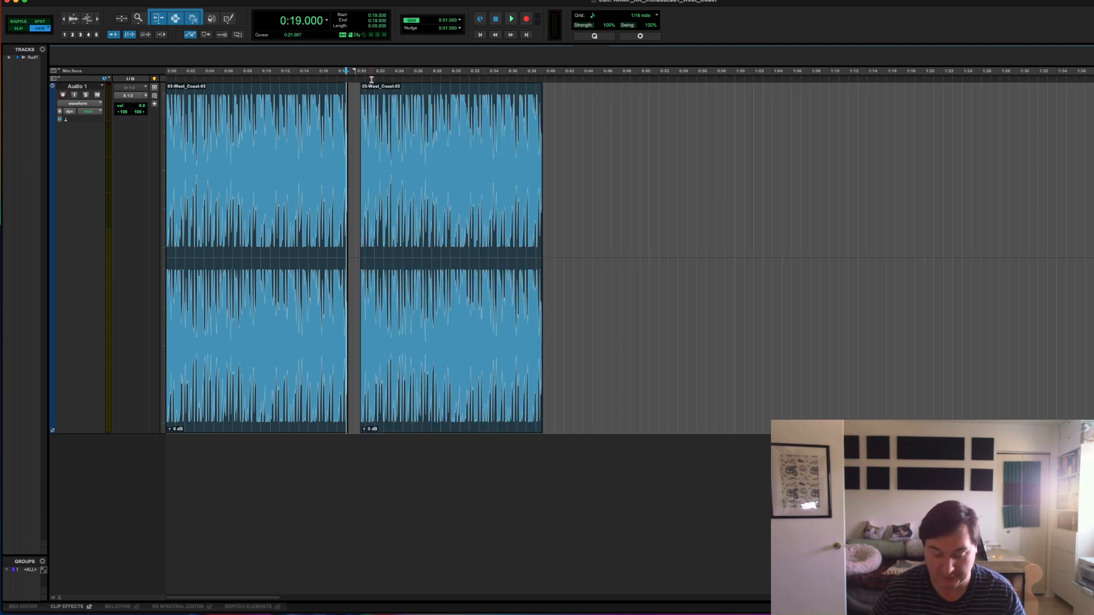
key("t")
key("t")
key("t")
key("t")
key("t")
key("t")
key("t")
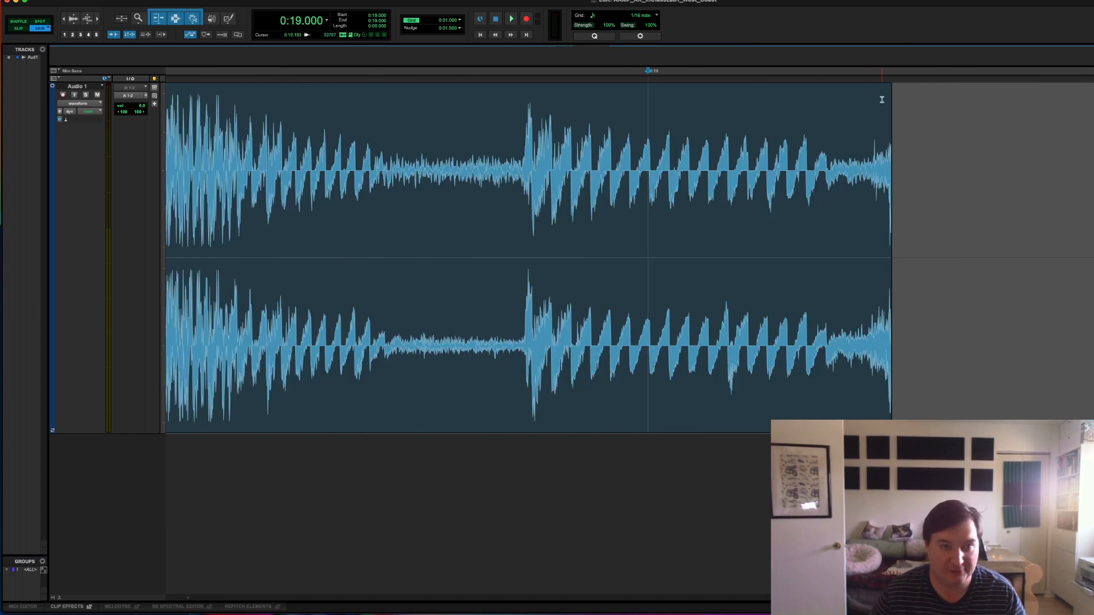
key("r")
key("r")
key("r")
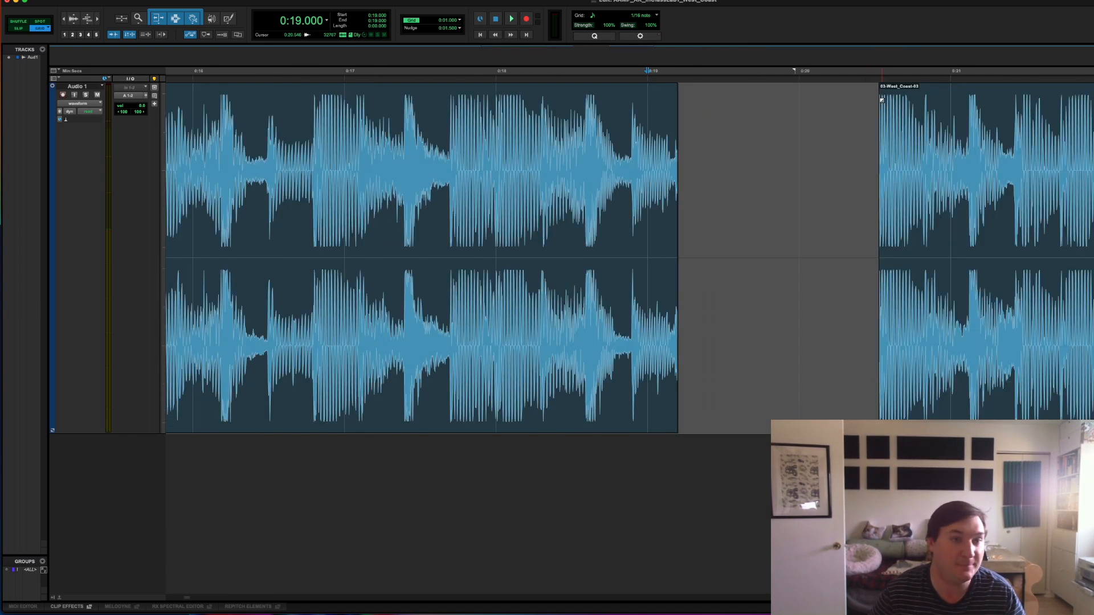
key("r")
key("r")
key("r")
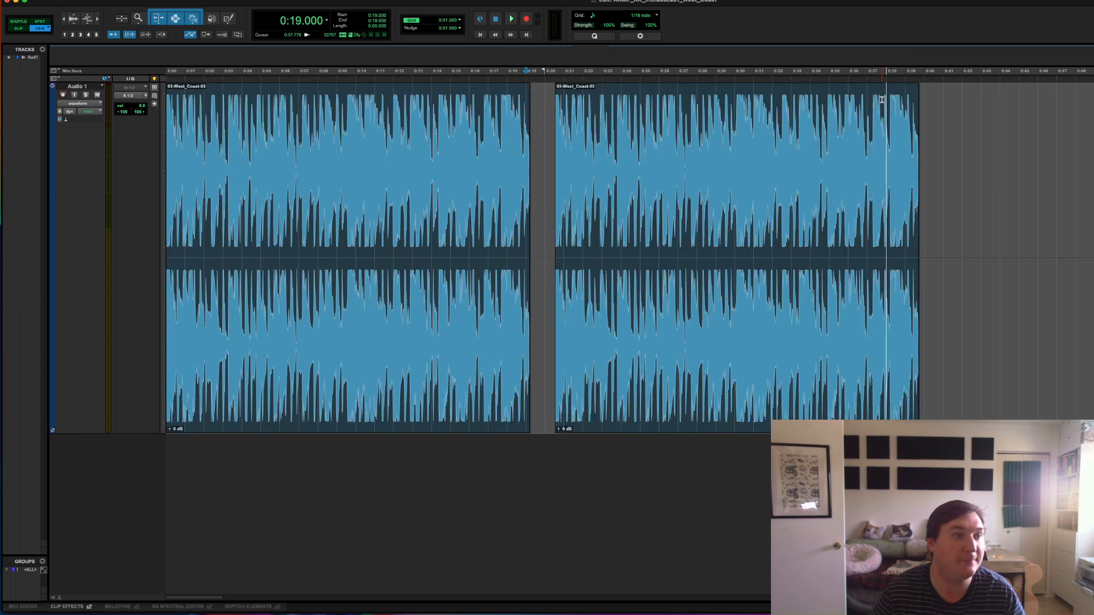
key("t")
key("t")
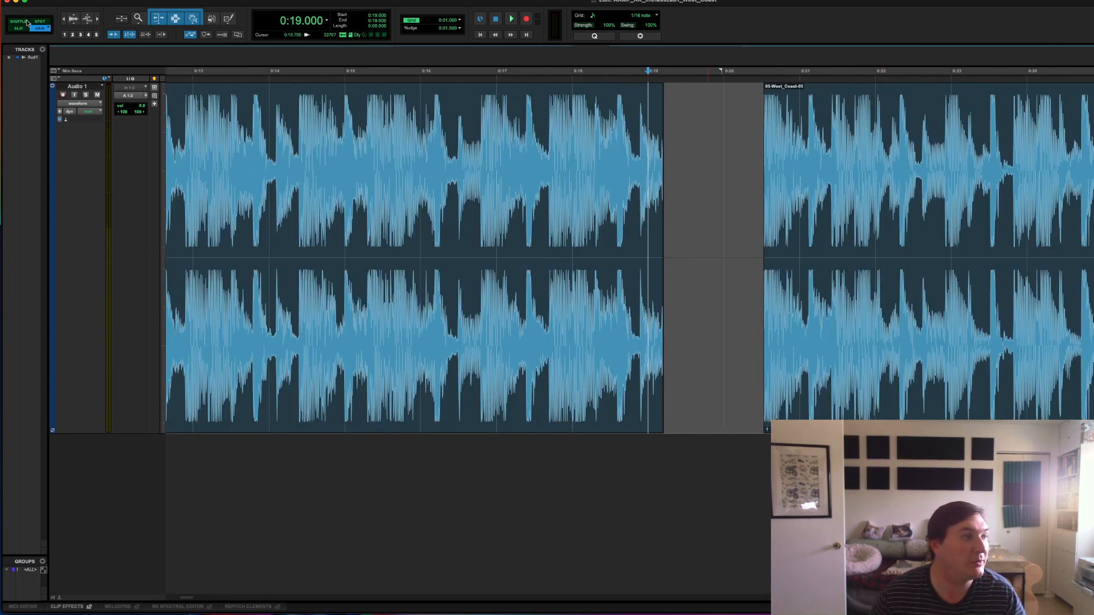
- Move the copied clip in Shuffle mode against the first clip's end, and play across the join from 0:15.743
left_click(942, 320)
left_click_drag(942, 319, 710, 300)
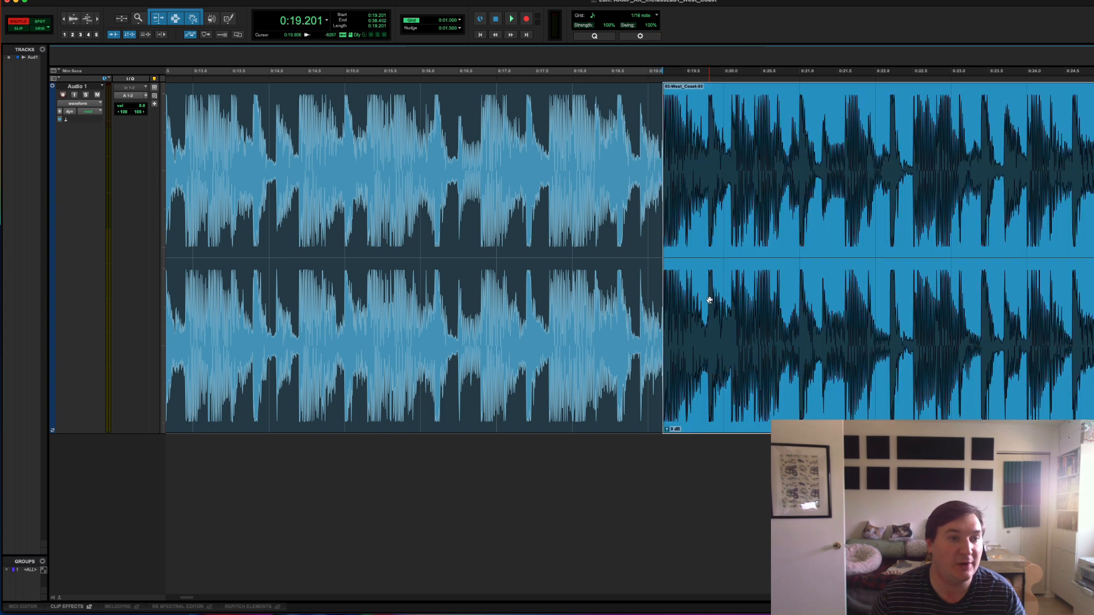
left_click(401, 181)
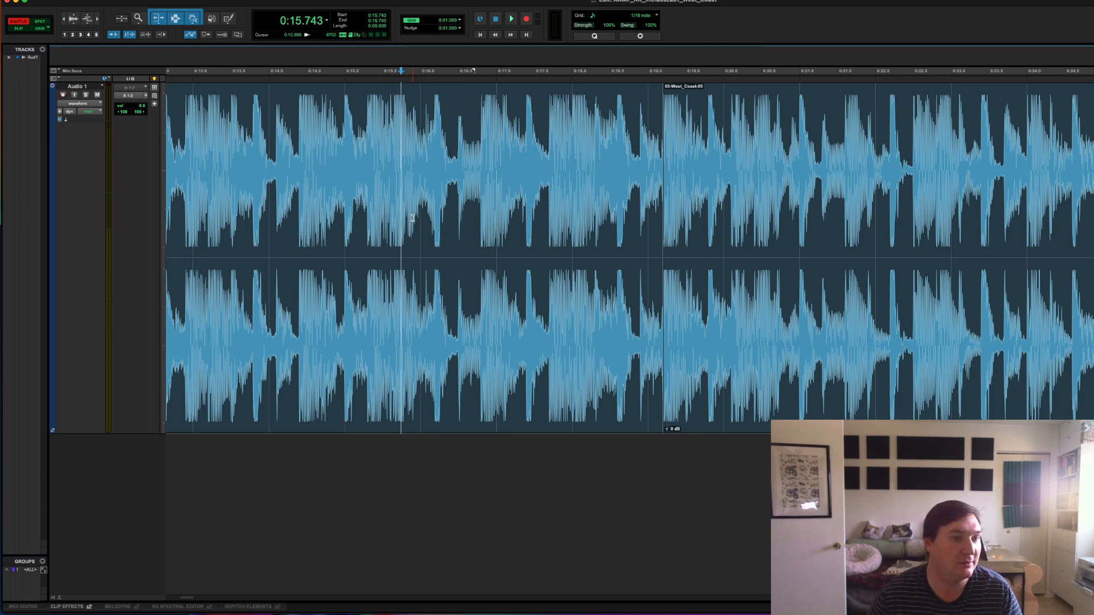
key("space")
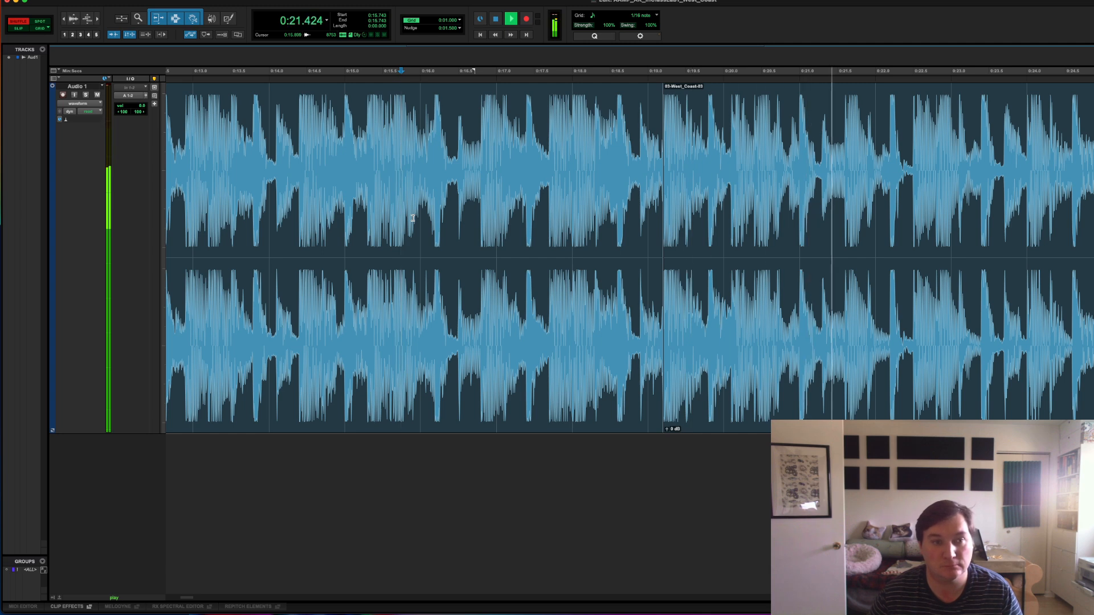
key("space")
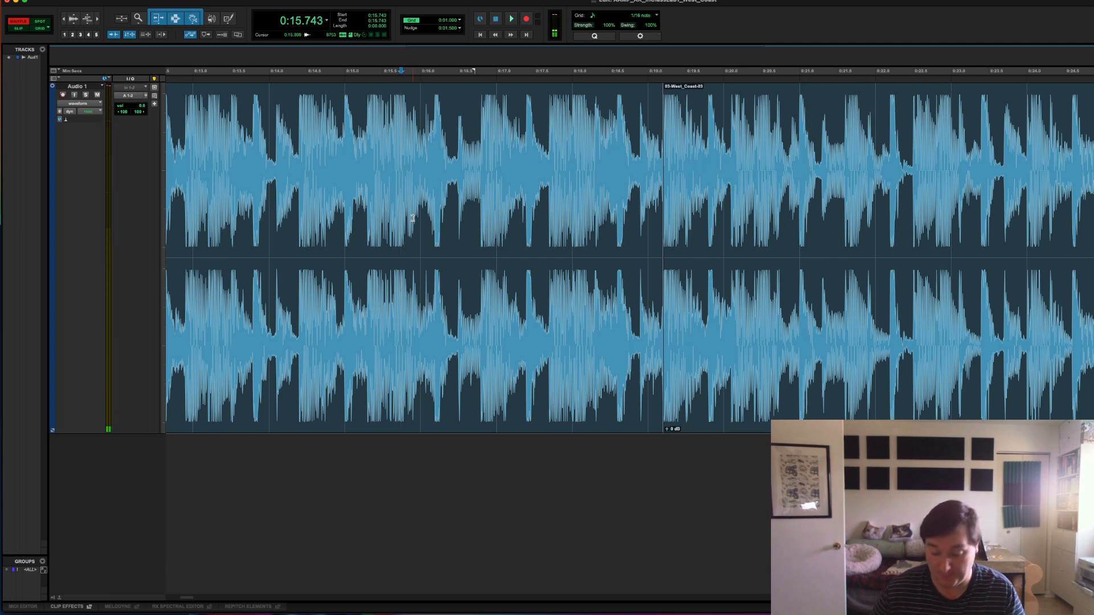
- Select both West Coast clips together, from 0:00.000 to the end of the second clip
key("super+bracketleft")
key("super+bracketleft")
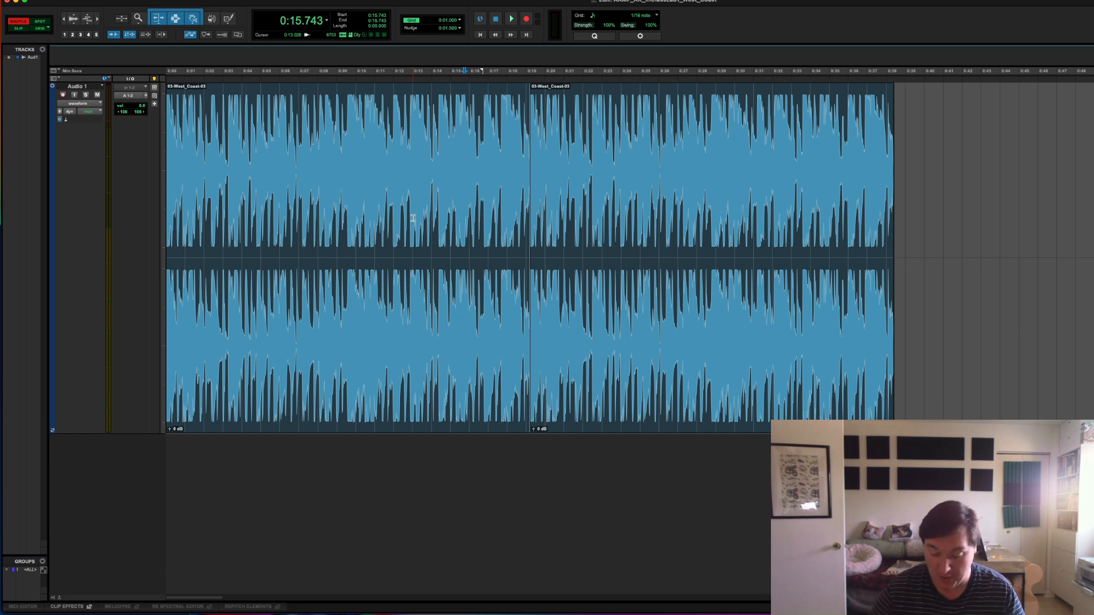
key("r")
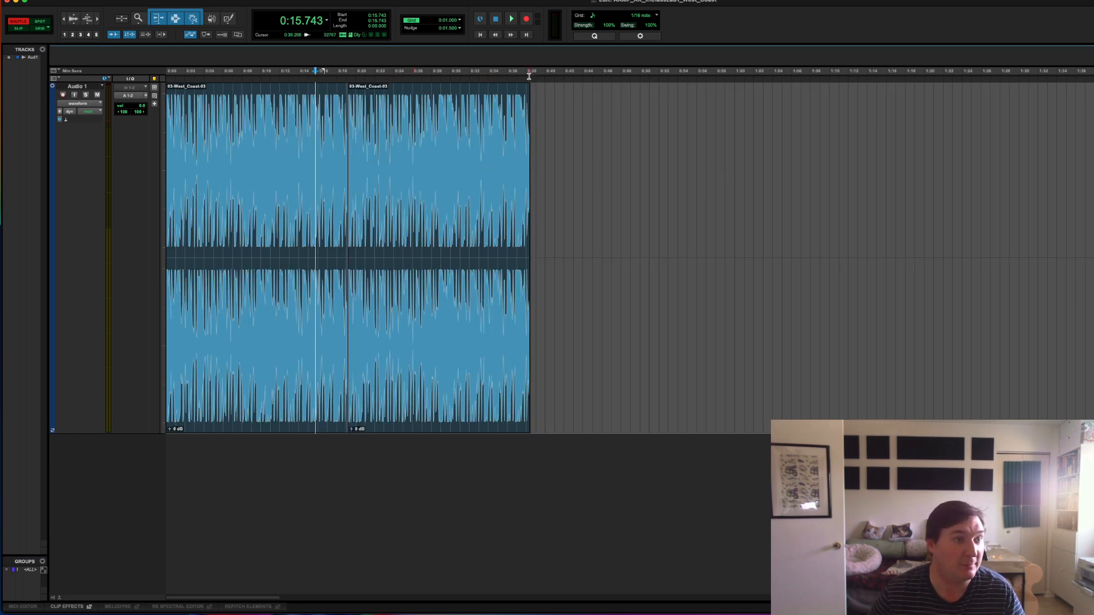
left_click(286, 298)
left_click(408, 317, "shift")
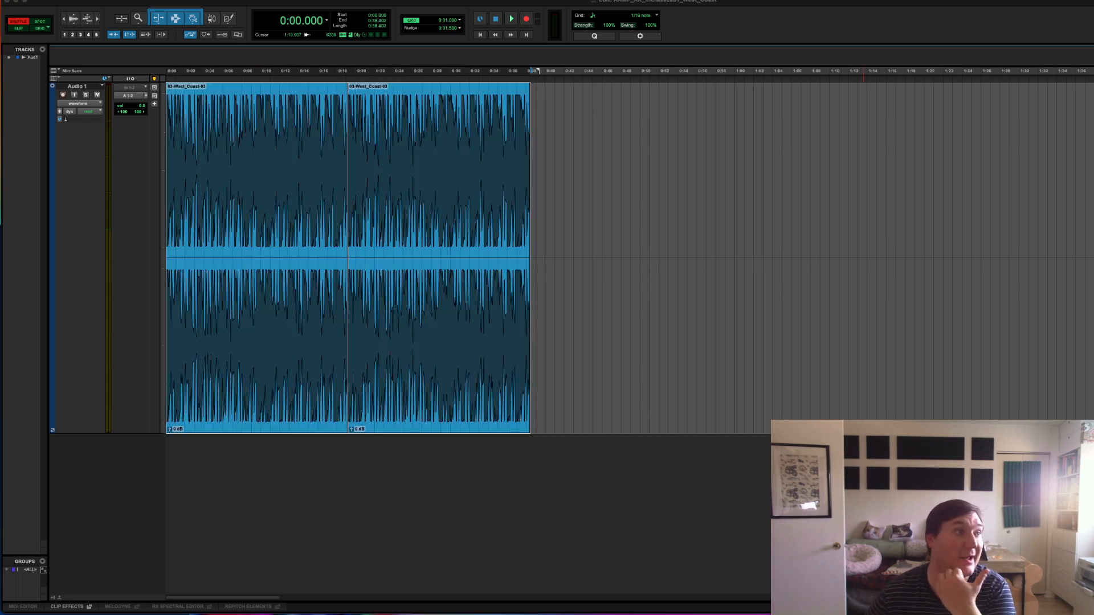
left_click(48, 0)
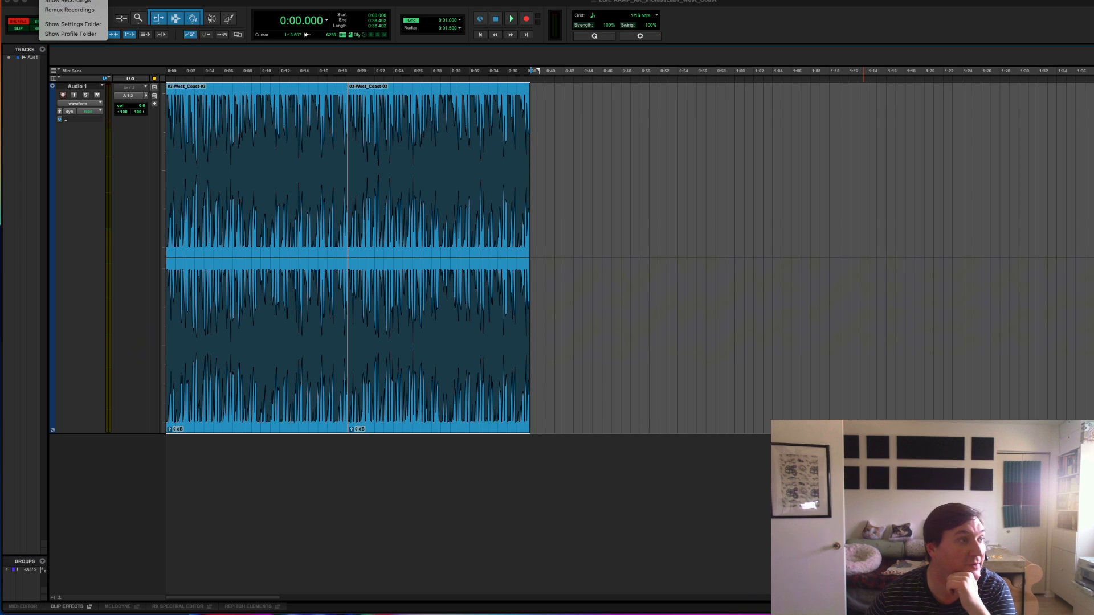
left_click(419, 192)
- Bounce the mix offline as a WAV file named AAMP_AK_InClassLab1_West_Coast in the session's Bounced Files folder
left_click(62, 0)
mouse_move(108, 143)
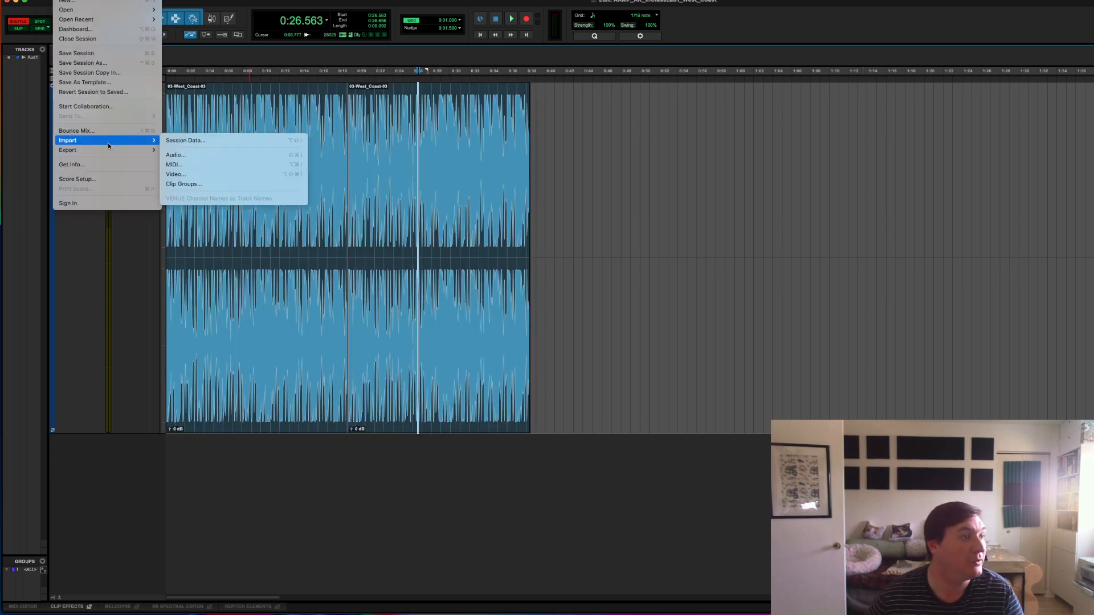
left_click(90, 130)
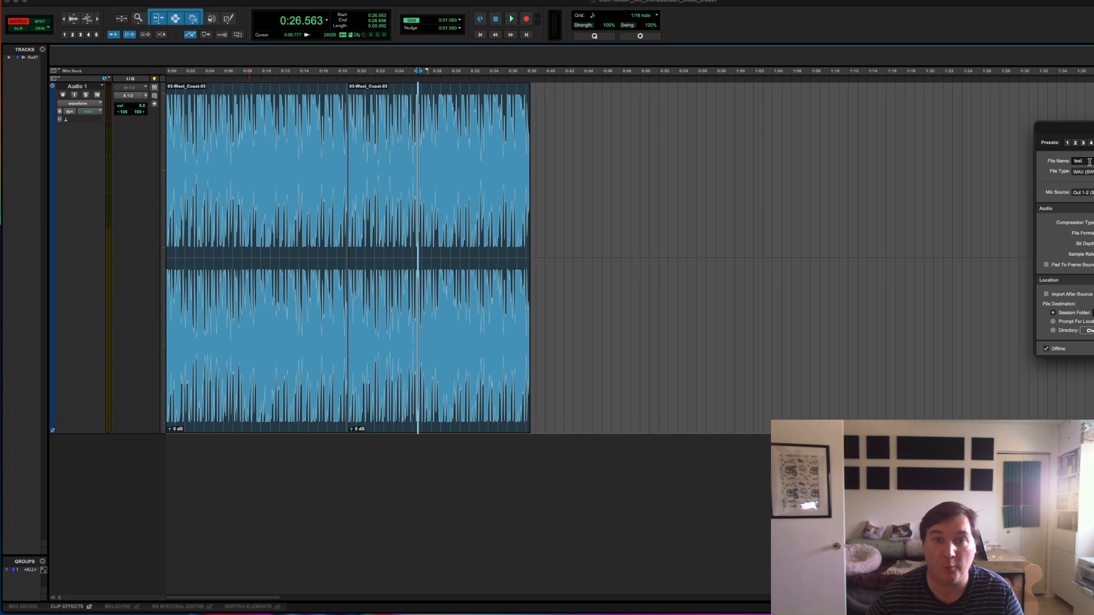
type("AAMP")
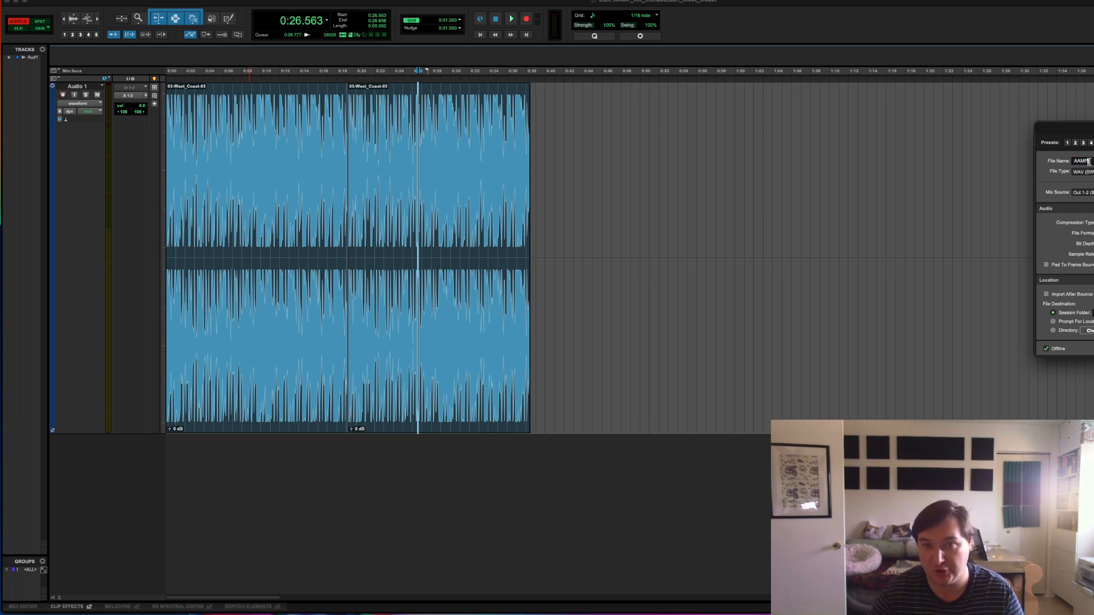
type("_")
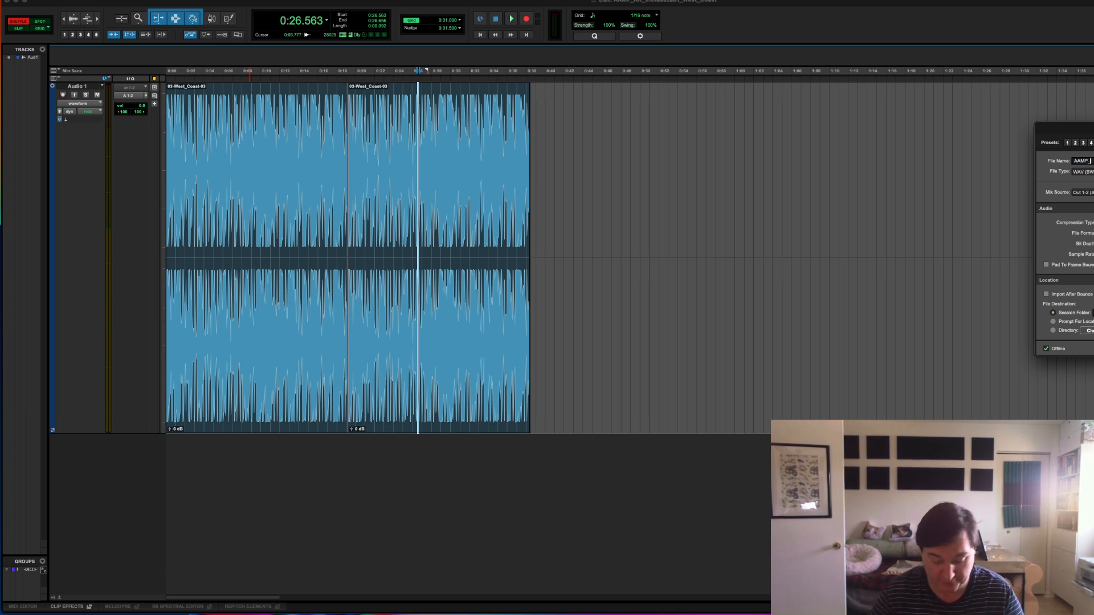
type("A")
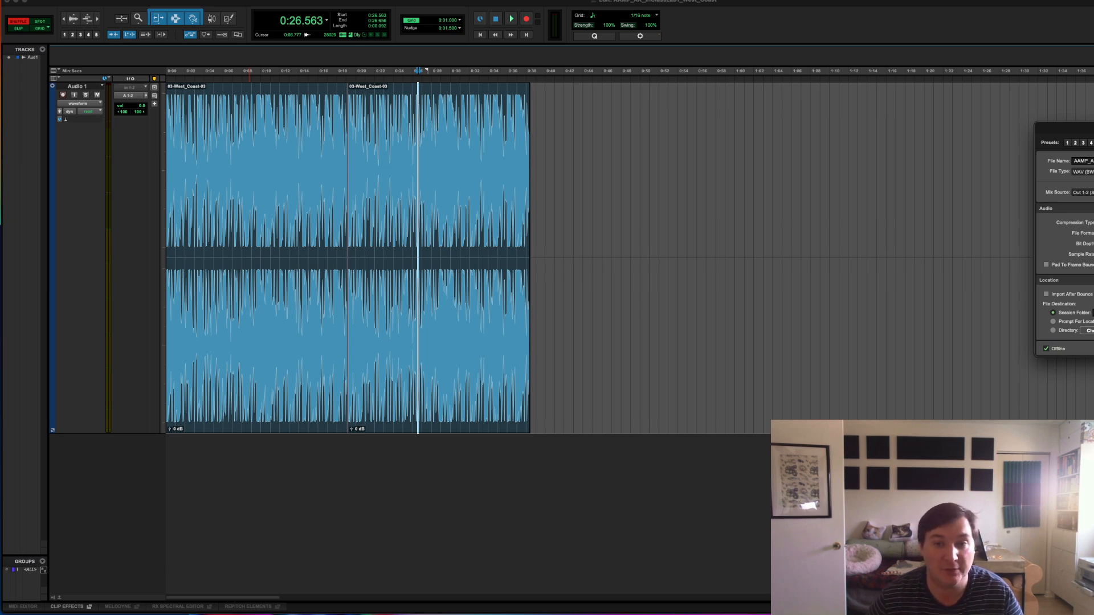
key("Return")
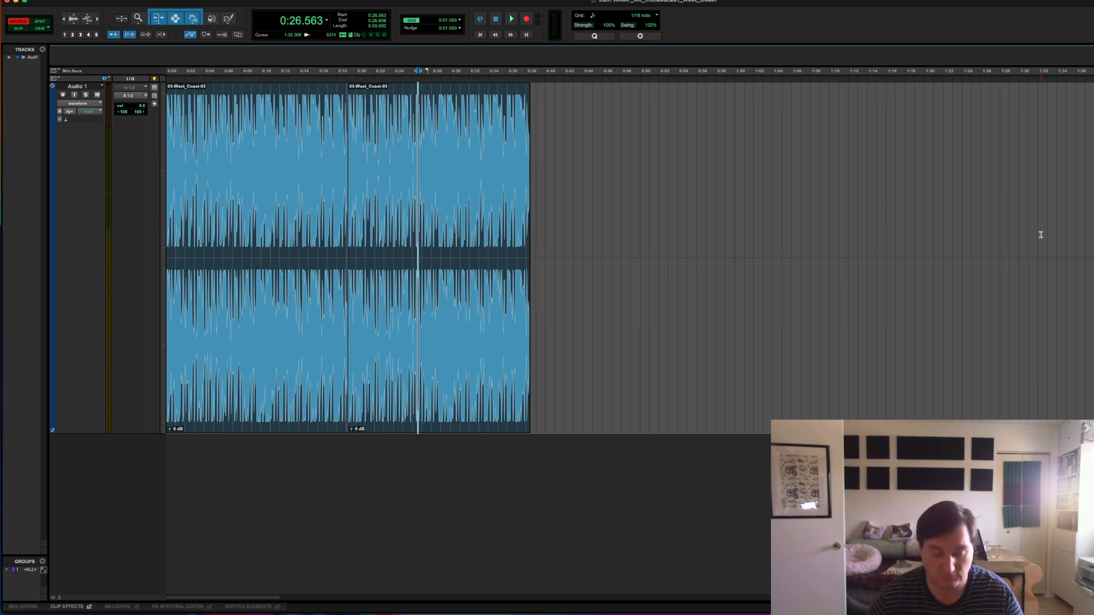
left_click(1067, 297)
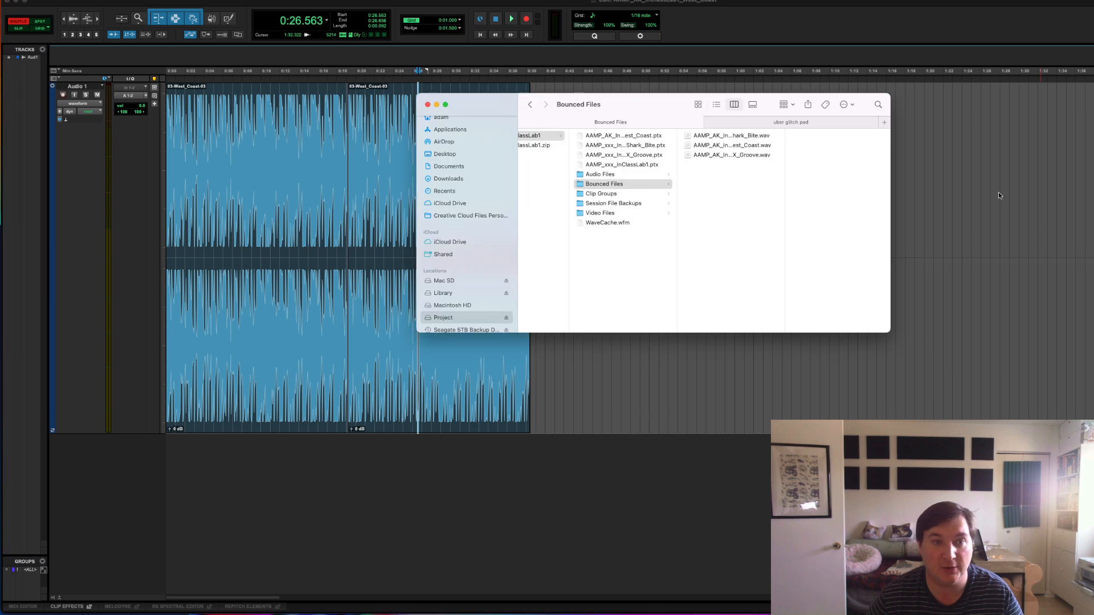
- Switch to Finder and examine the session files inside the AAMP_xxx_InClassLab1 folder
left_click_drag(620, 103, 760, 126)
scroll(709, 176, "left", 4)
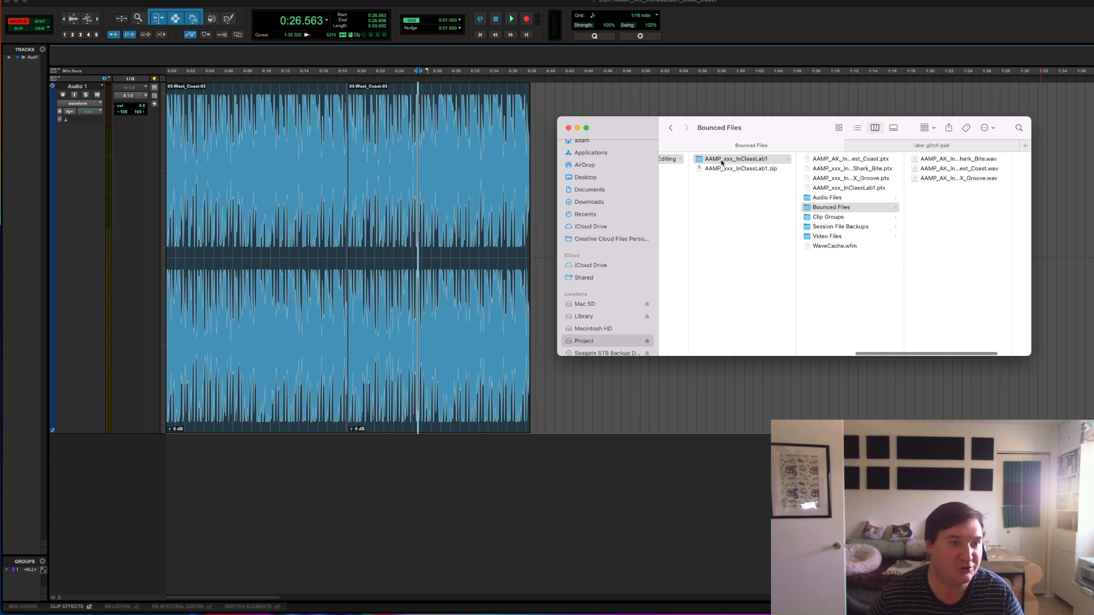
left_click(833, 159)
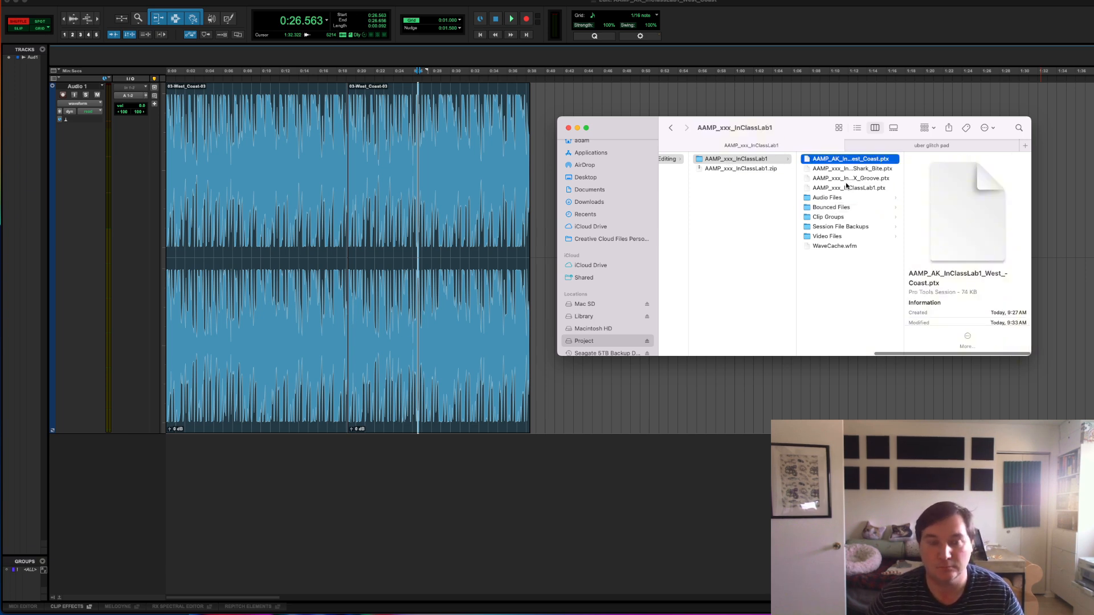
key("Down")
key("Down")
key("Down")
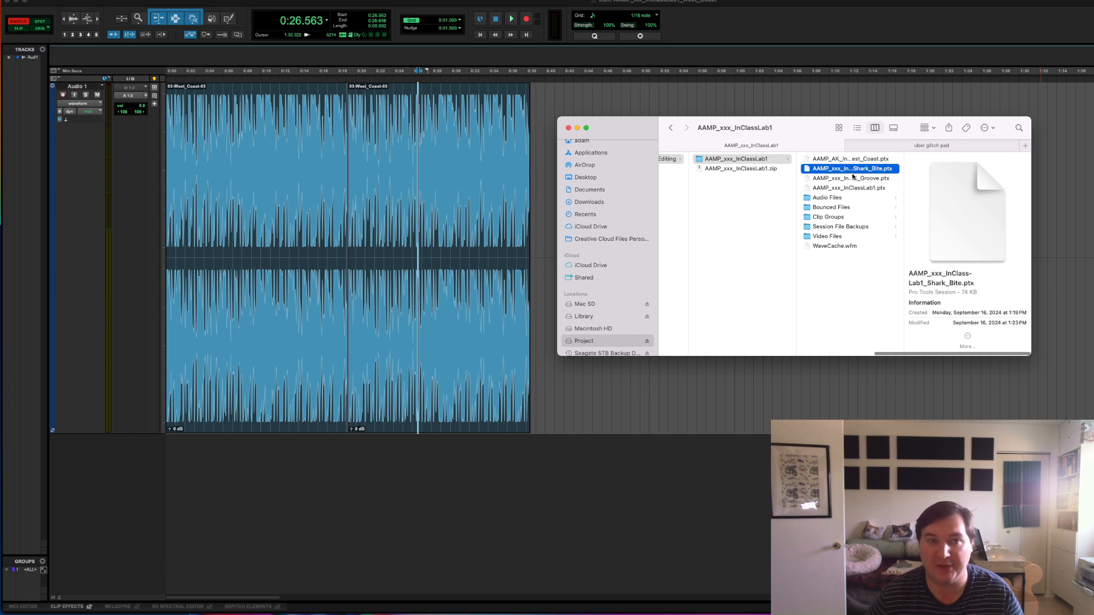
key("Up")
key("Up")
key("Up")
key("Down")
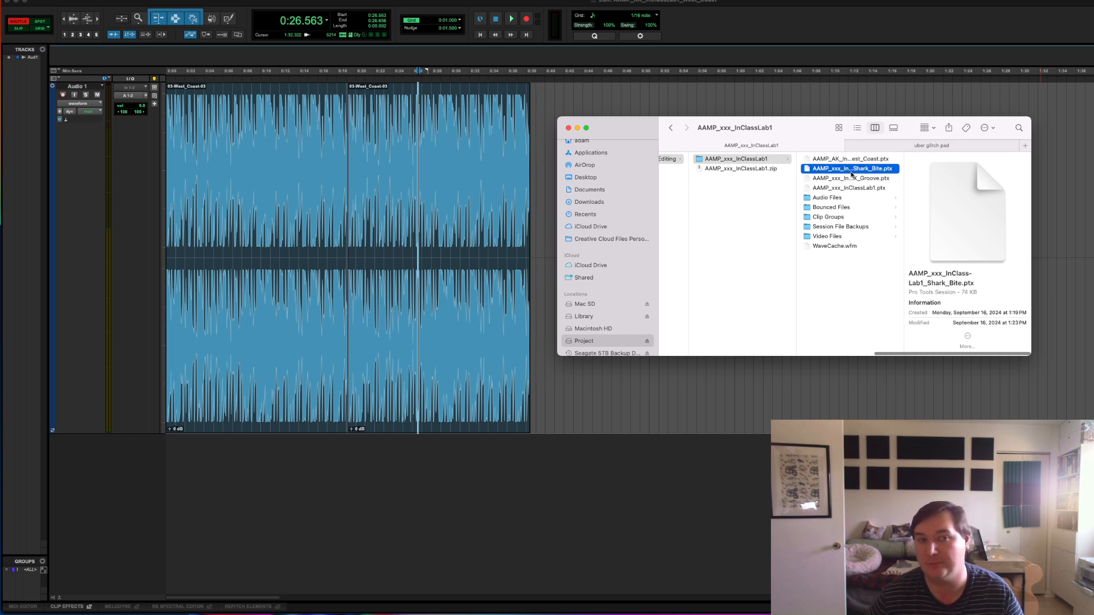
key("Down")
key("Down")
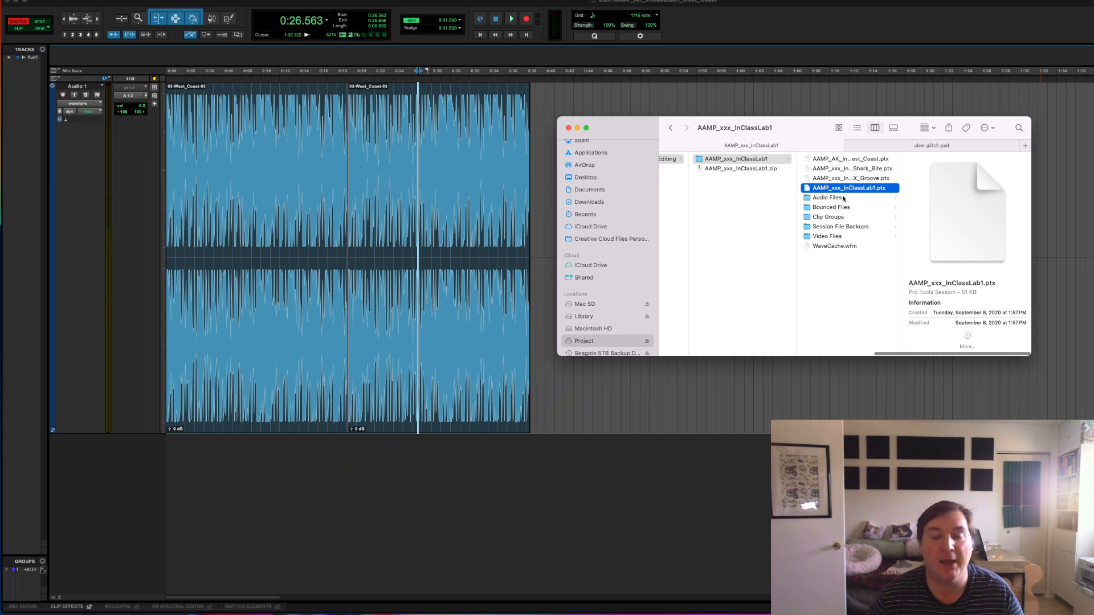
- Examine the contents of the Audio Files folder and the details of the three WAV files in Bounced Files
left_click(841, 199)
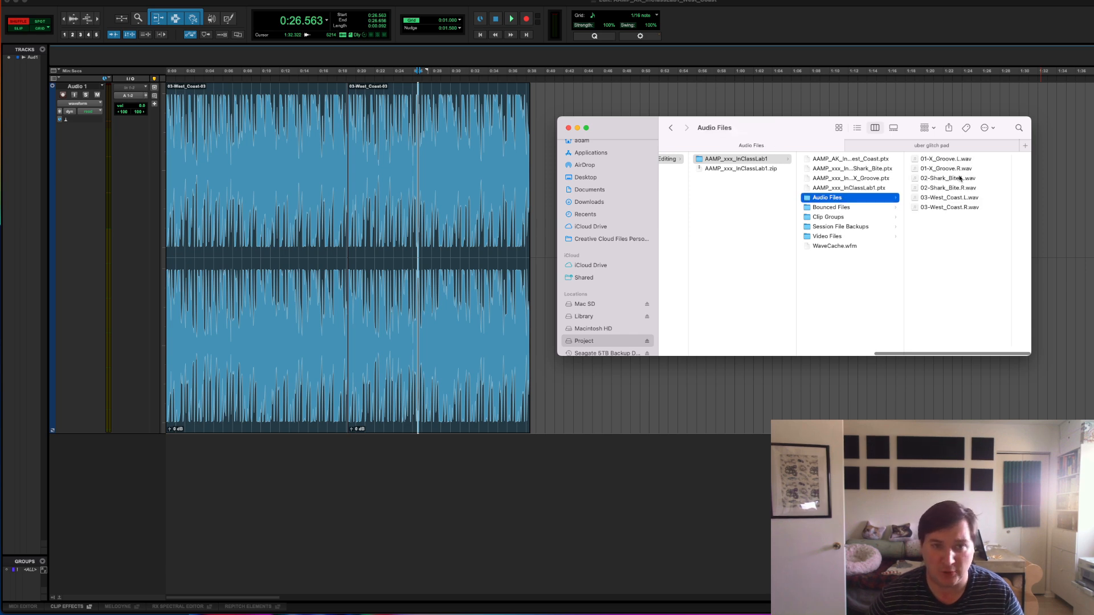
left_click(815, 208)
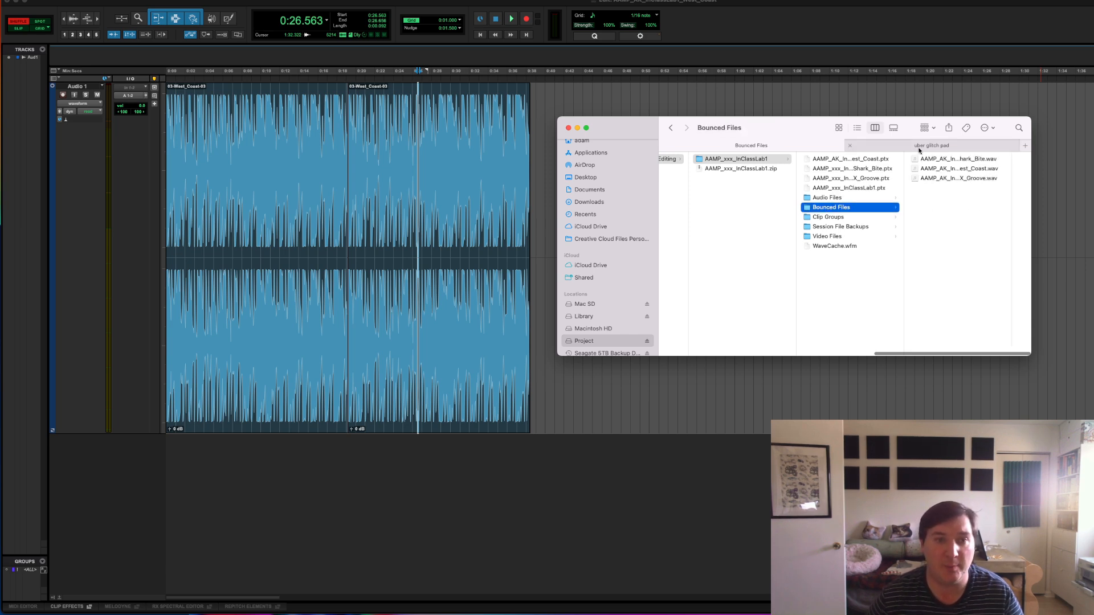
left_click(949, 159)
left_click(889, 168)
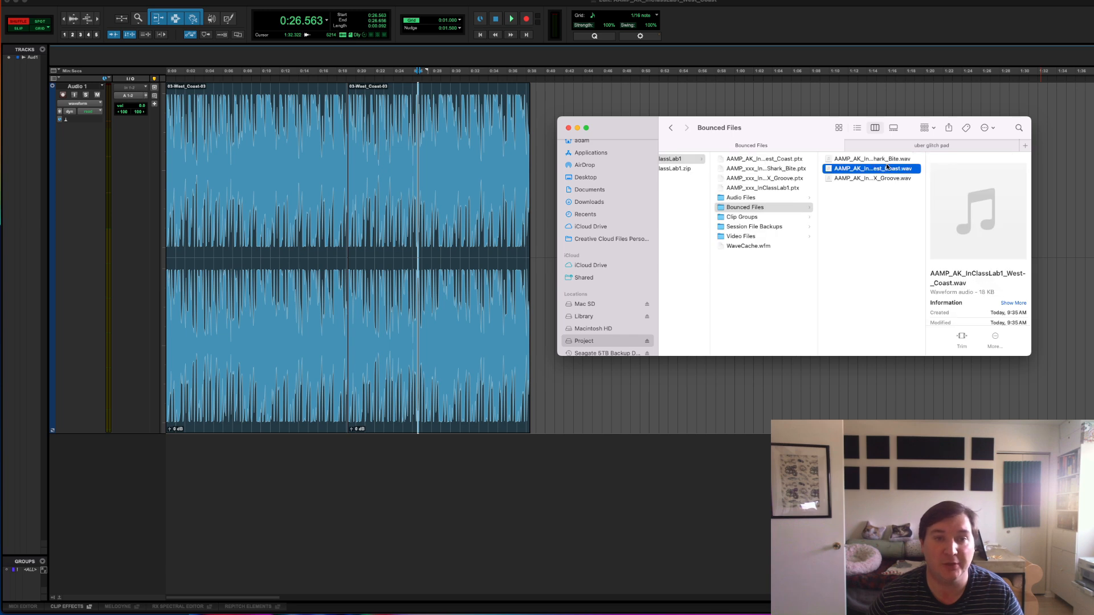
left_click(882, 179)
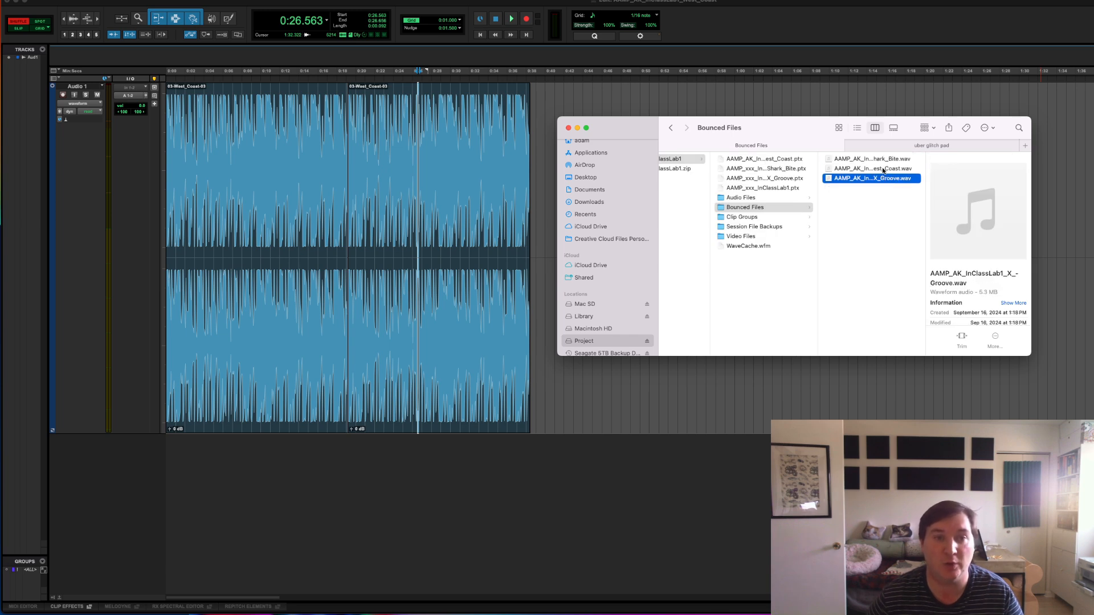
left_click(882, 169)
left_click(880, 159)
left_click(880, 170)
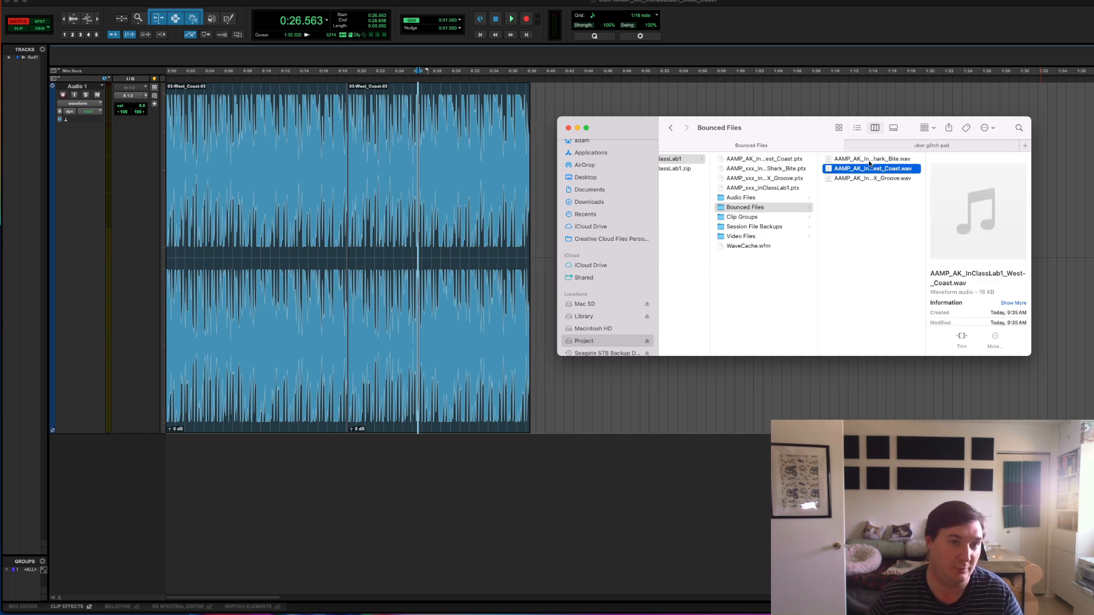
left_click(865, 161)
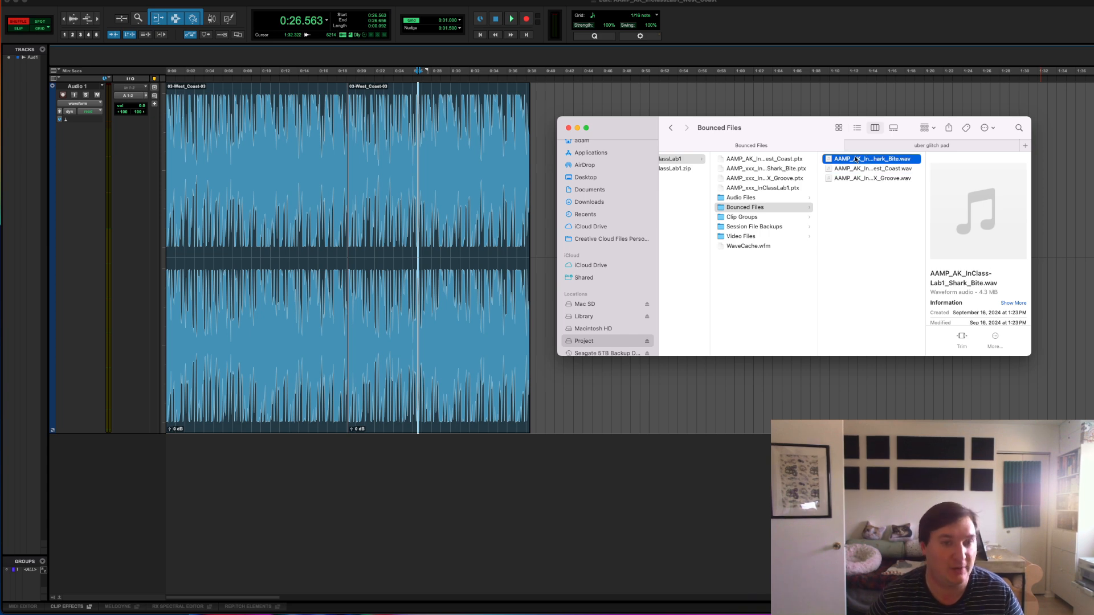
- Move the old AAMP_xxx_InClassLab1.zip archive in the Interactive Music Loop Editing folder to the trash
scroll(788, 192, "left", 1)
scroll(783, 188, "left", 3)
left_click(764, 168)
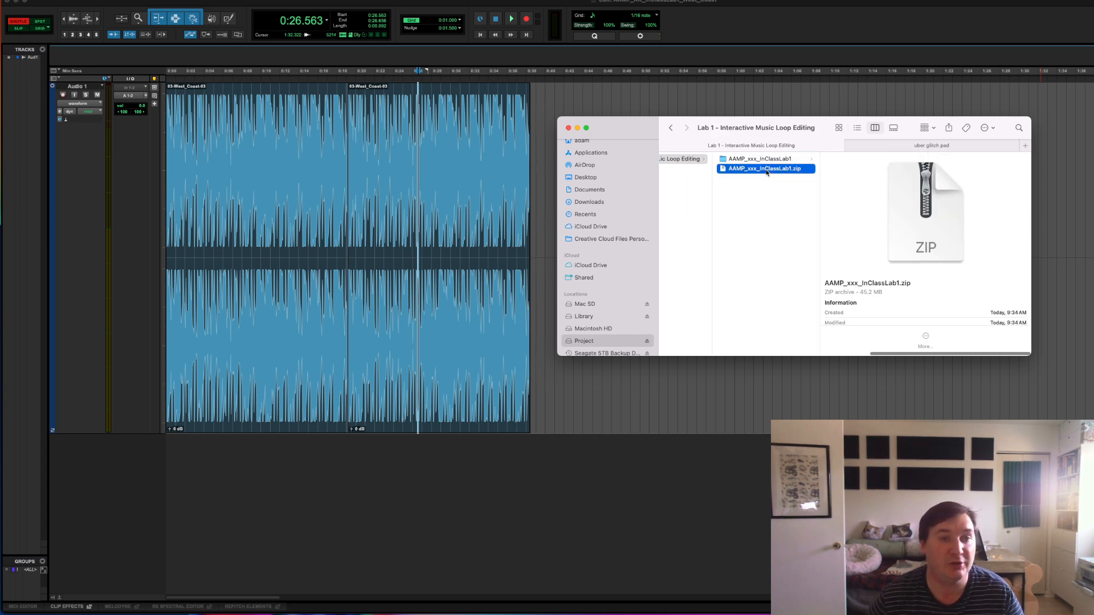
right_click(767, 169)
left_click(799, 198)
- Compress the AAMP_xxx_InClassLab1 folder into a new zip archive
left_click(774, 158)
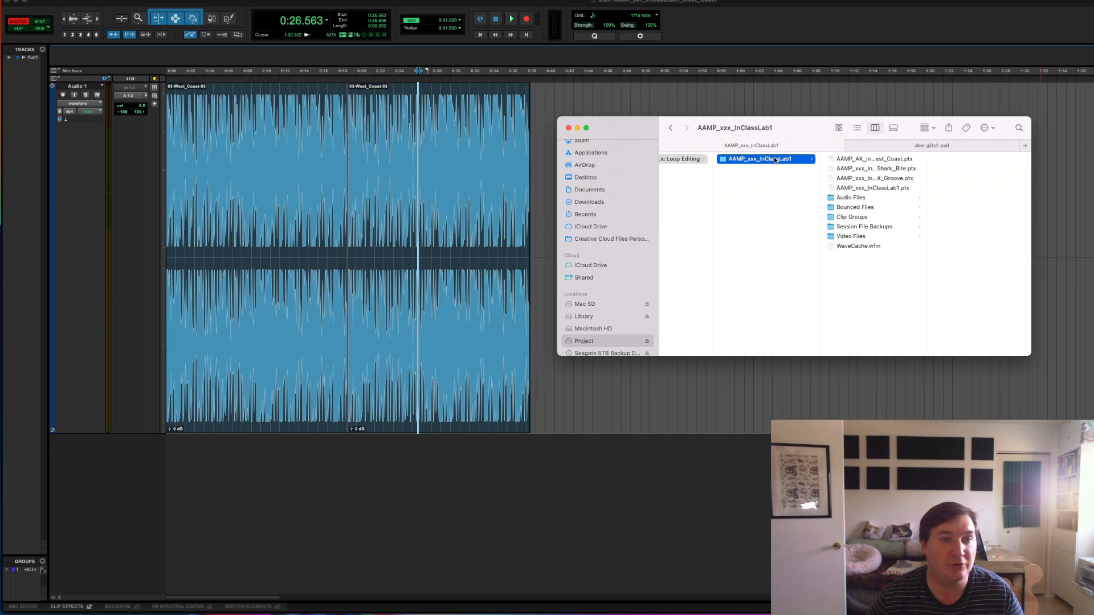
right_click(781, 159)
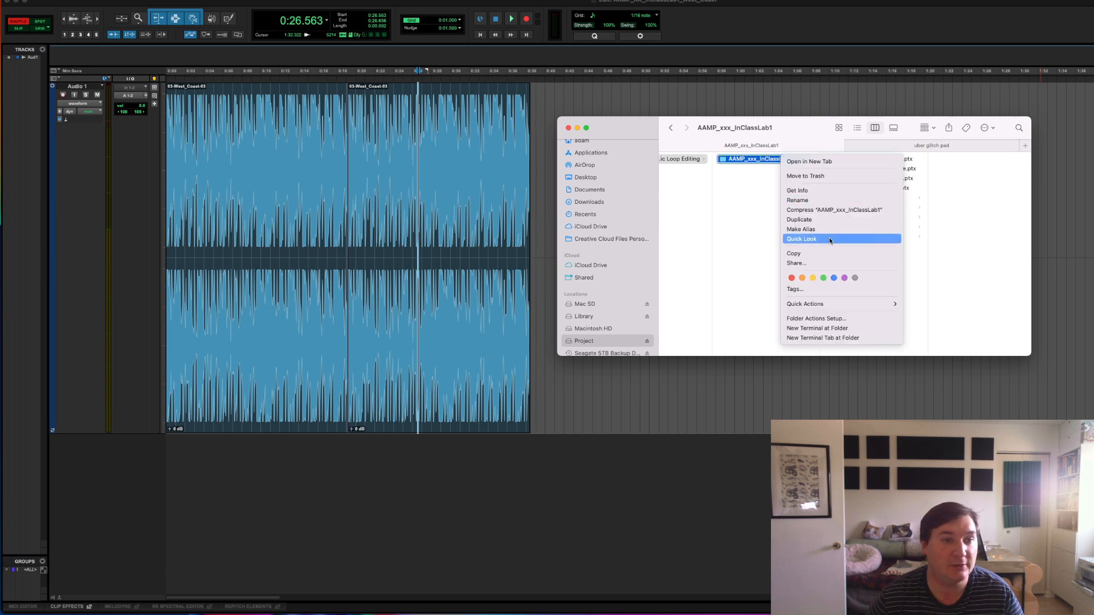
left_click(830, 210)
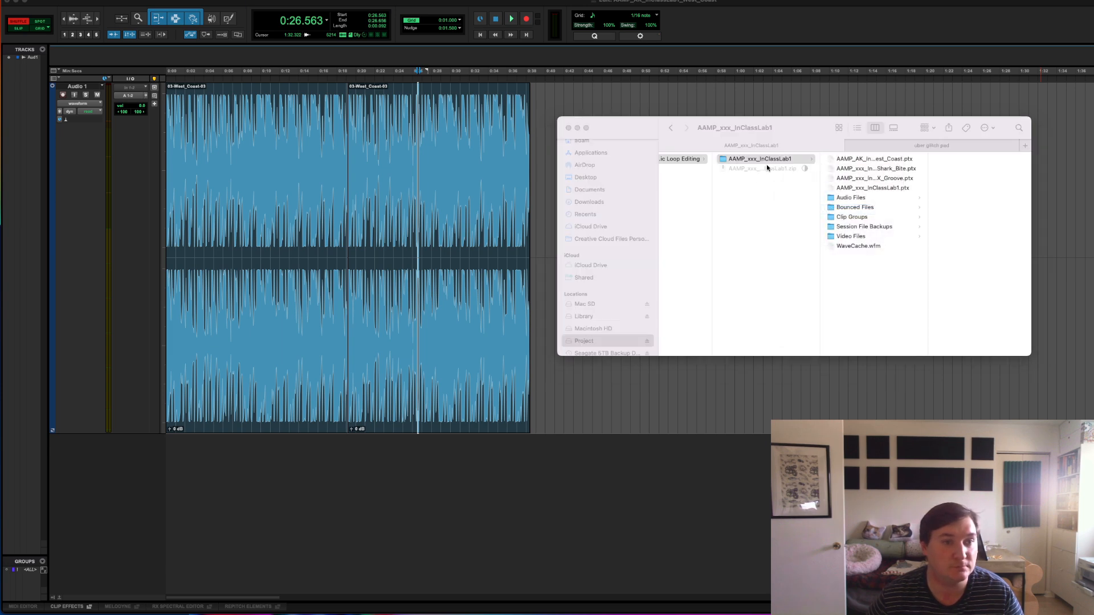